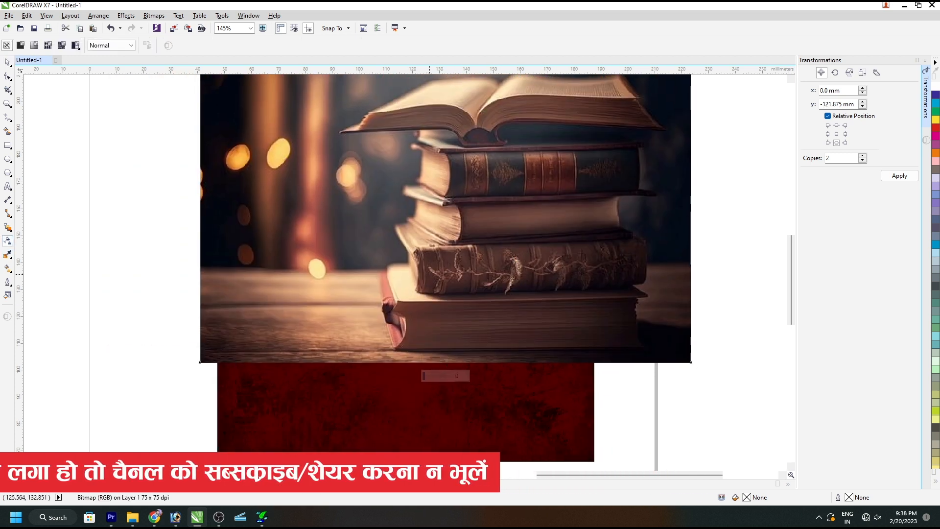
Fade out the bottom of the books photo with a gradient transparency and convert it to a 500 dpi CMYK bitmap.
drag(431, 355, 431, 159)
key(space)
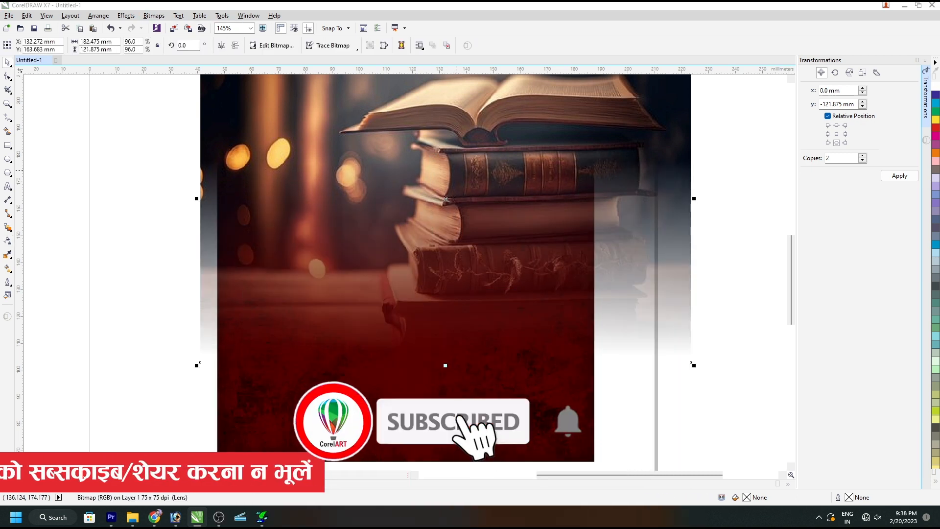
key(Return)
Shrink the faded books photo to about 93 mm wide over the red background's upper-right corner and convert it to a 500 dpi bitmap.
drag(473, 173, 496, 182)
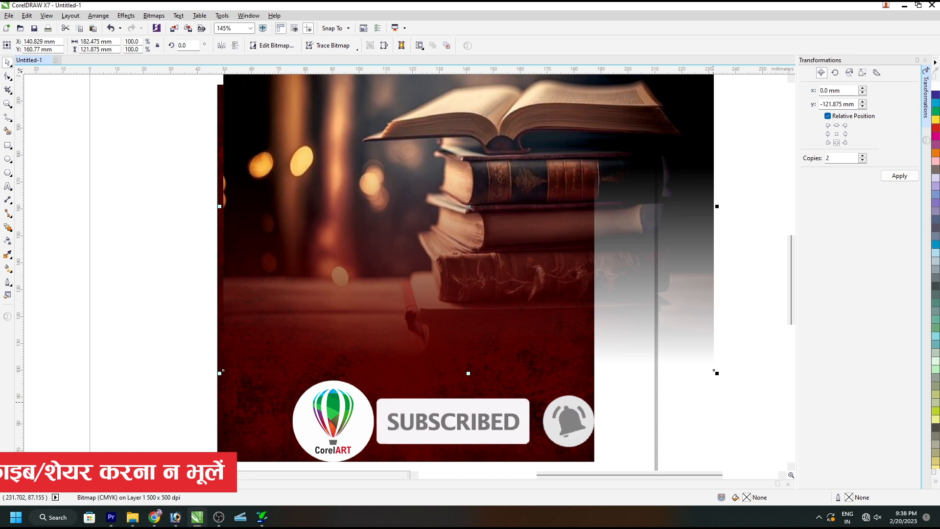
drag(714, 370, 587, 304)
scroll(584, 335, down, 1)
key(ctrl+z)
drag(548, 250, 577, 228)
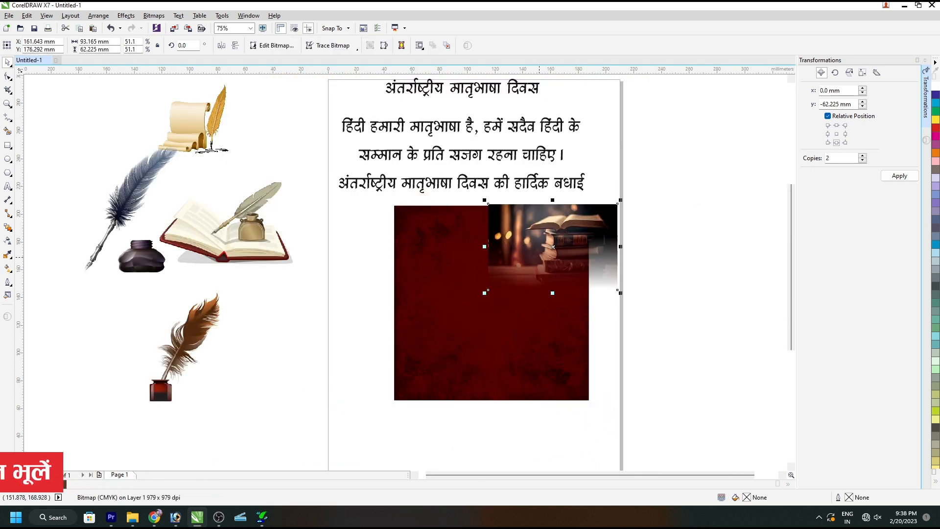
click(539, 258)
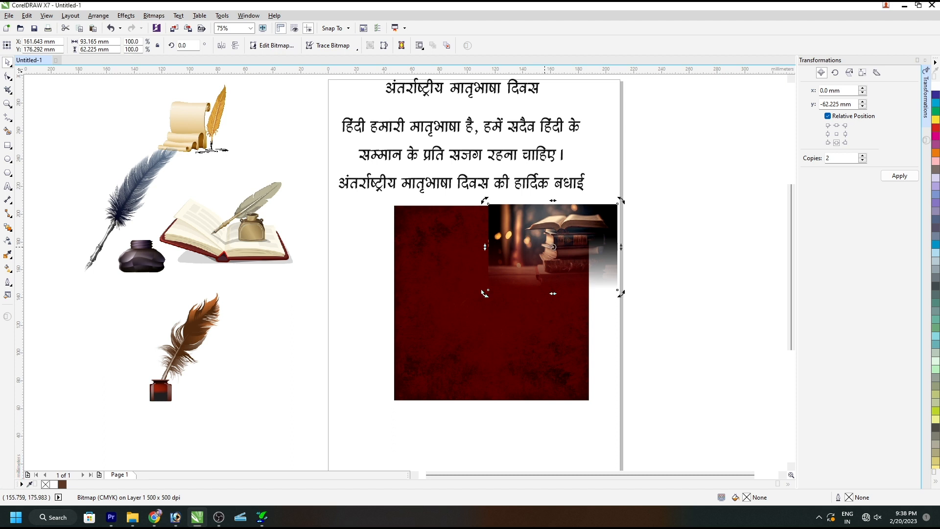
Fade the left edge of the books photo with a horizontal transparency and PowerClip it inside the red background square.
click(7, 241)
drag(547, 242, 481, 243)
drag(547, 243, 607, 241)
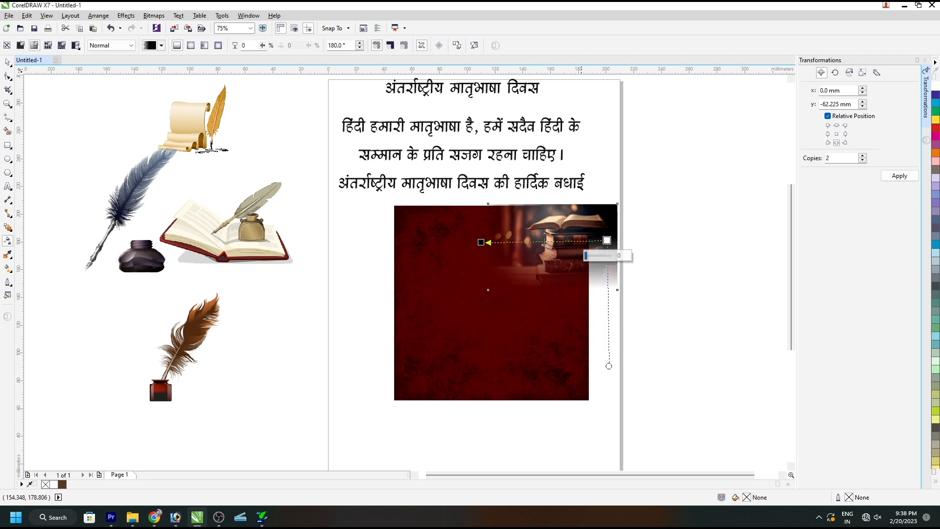
key(space)
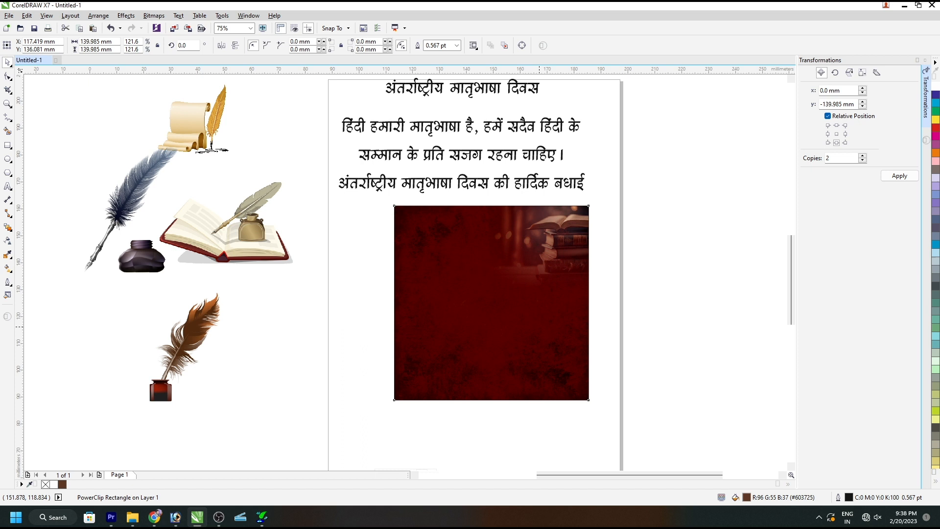
Place a horizontally mirrored copy of the books photo on the left side of the red background.
key(shift+F2)
ctrl+click(548, 139)
drag(548, 138, 316, 136)
click(221, 45)
click(558, 318)
click(705, 312)
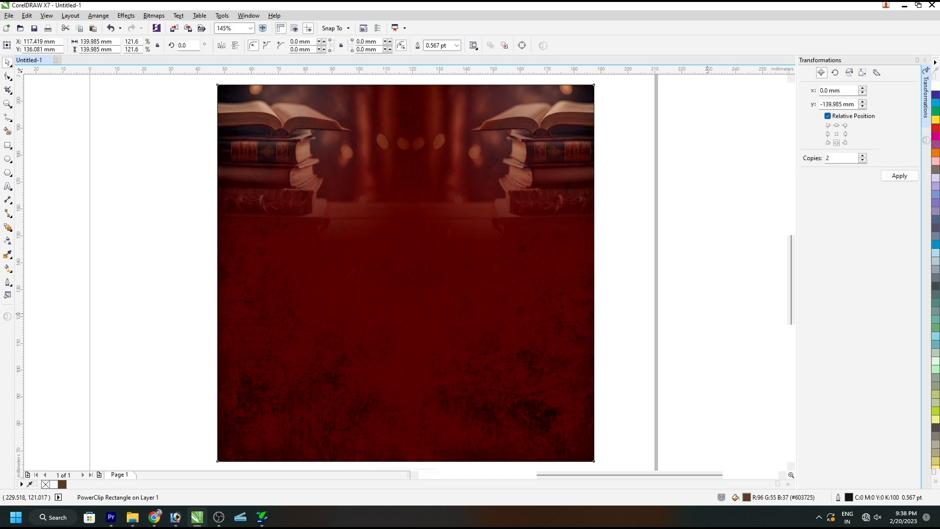
Draw a circle about 78 mm in diameter, centre it horizontally on the red background and fill it white.
key(F4)
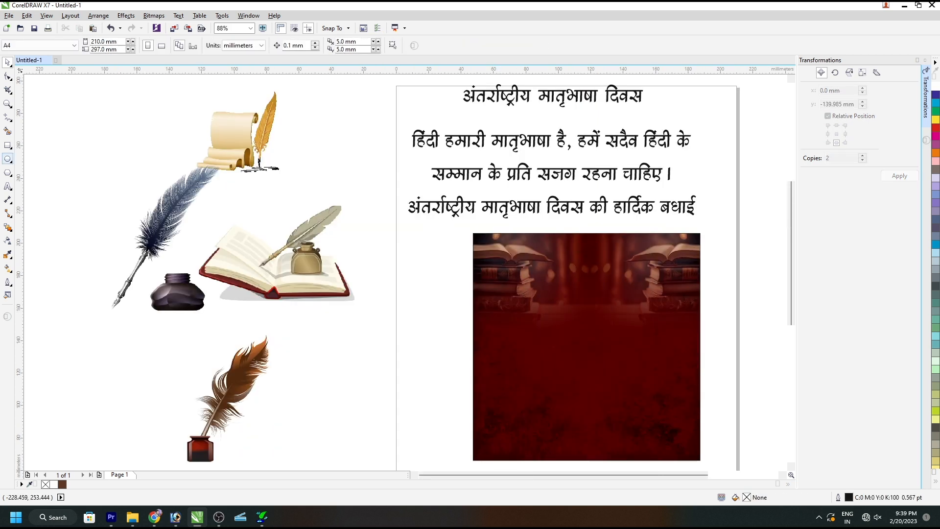
click(7, 159)
drag(548, 384, 677, 263)
key(space)
shift+click(677, 263)
key(c)
shift+click(678, 263)
click(936, 86)
click(725, 353)
click(685, 377)
Enlarge the white circle to about 91 mm and adjust its vertical position in the upper half of the background.
key(shift+F2)
click(715, 381)
drag(453, 221, 453, 231)
drag(512, 131, 530, 130)
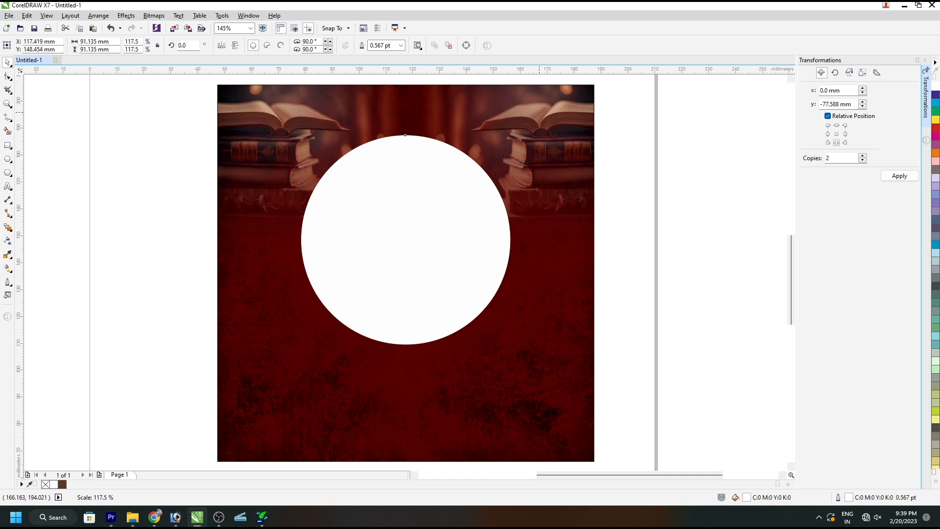
shift+click(551, 200)
click(656, 200)
Move the open book and quill image onto the poster, bring it to the front and centre it horizontally.
key(F4)
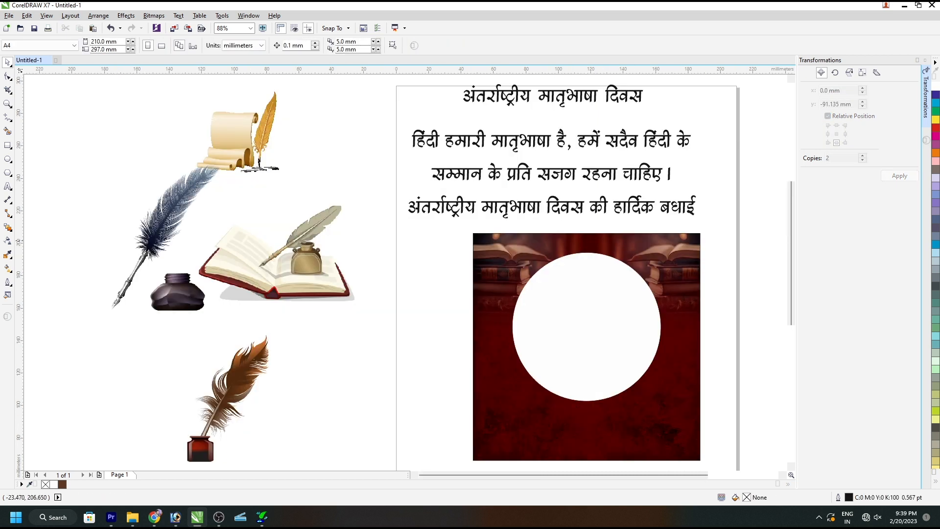
drag(297, 271, 608, 371)
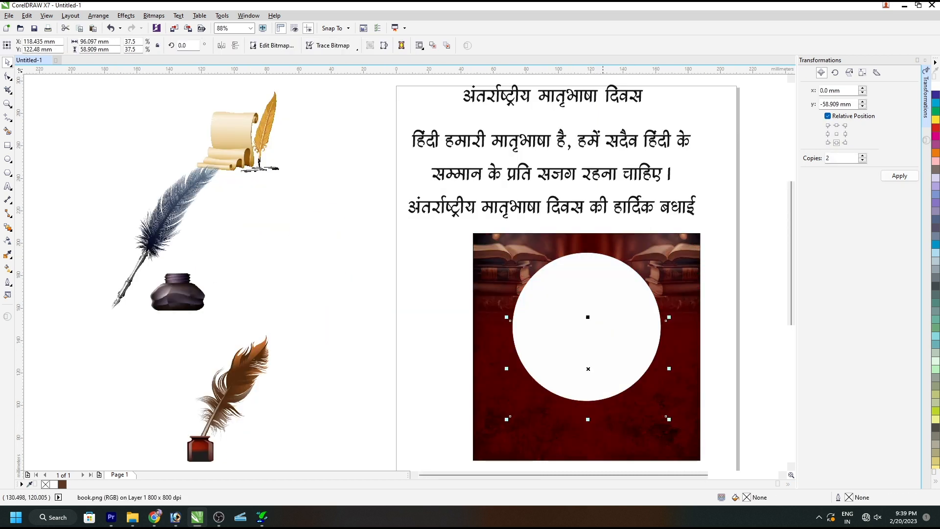
key(shift+Page_Up)
shift+click(595, 284)
key(c)
click(616, 371)
Scale the open book image to about 64 mm wide and lower it onto the bottom edge of the white circle.
drag(667, 318, 671, 334)
scroll(607, 377, up, 2)
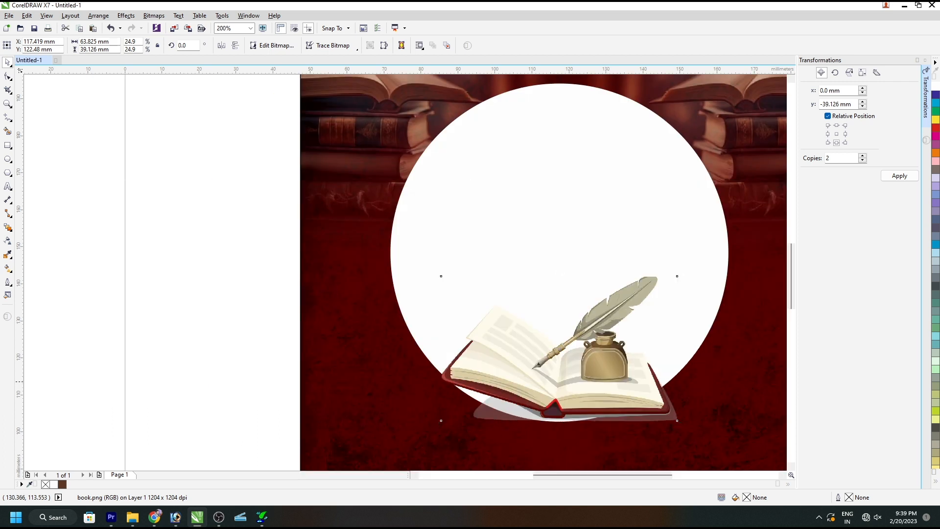
drag(607, 381, 603, 399)
shift+click(573, 269)
click(759, 235)
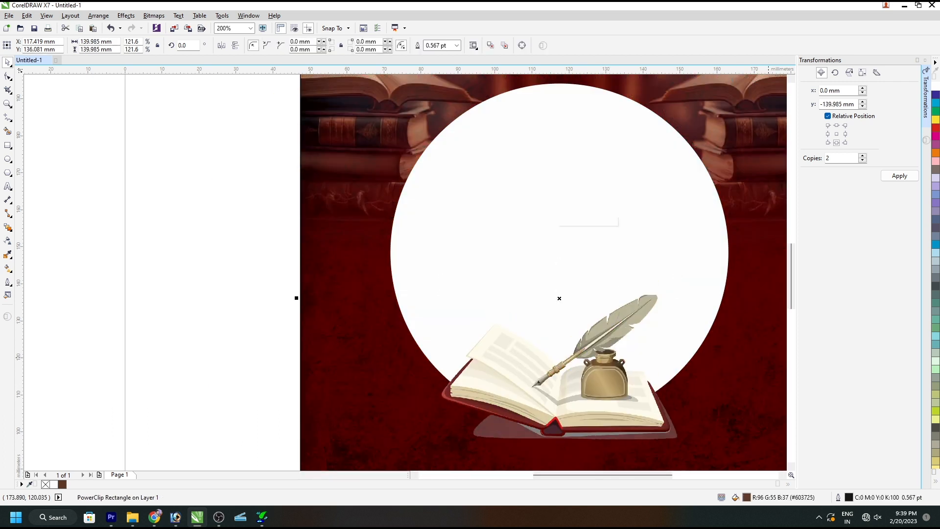
Delete the scroll image and the blue feather with inkpot image beside the page.
key(F3)
click(261, 133)
key(Delete)
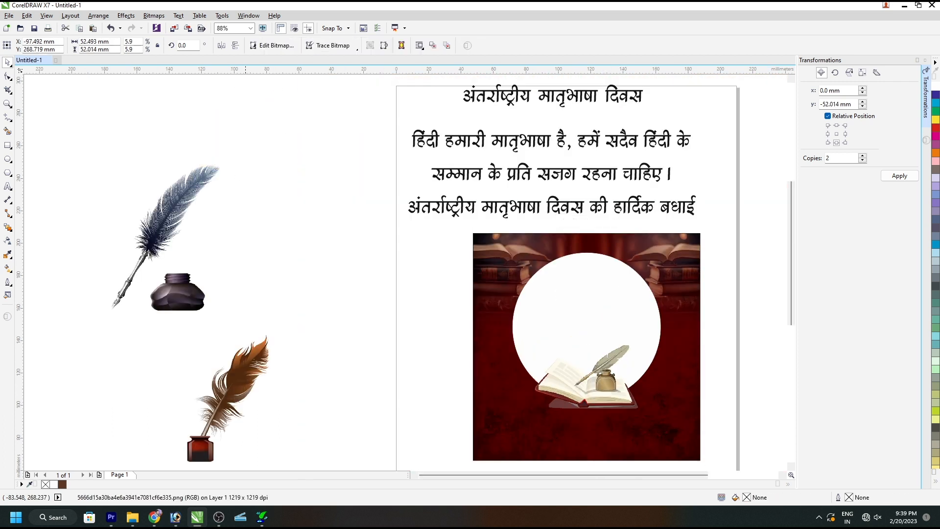
click(165, 291)
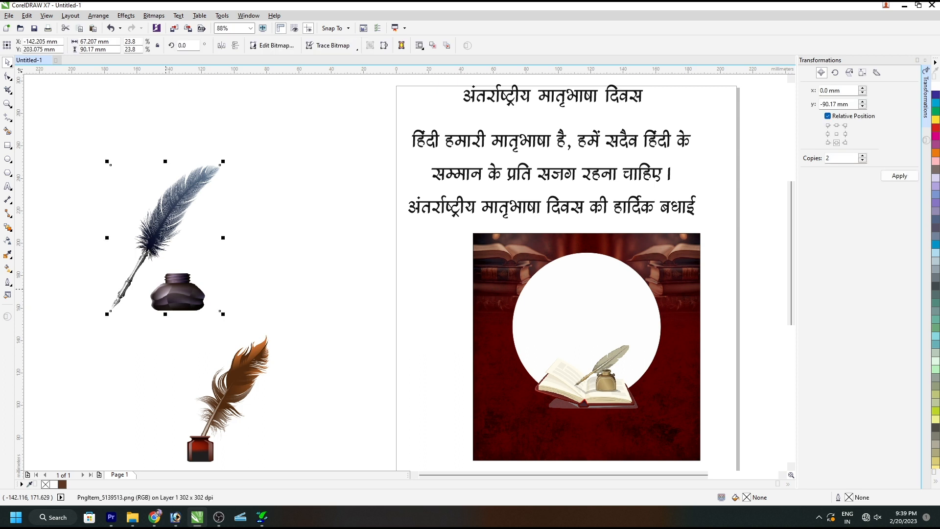
key(Delete)
Move the brown feather image to the background's lower-left corner and PowerClip it inside the red square.
click(231, 382)
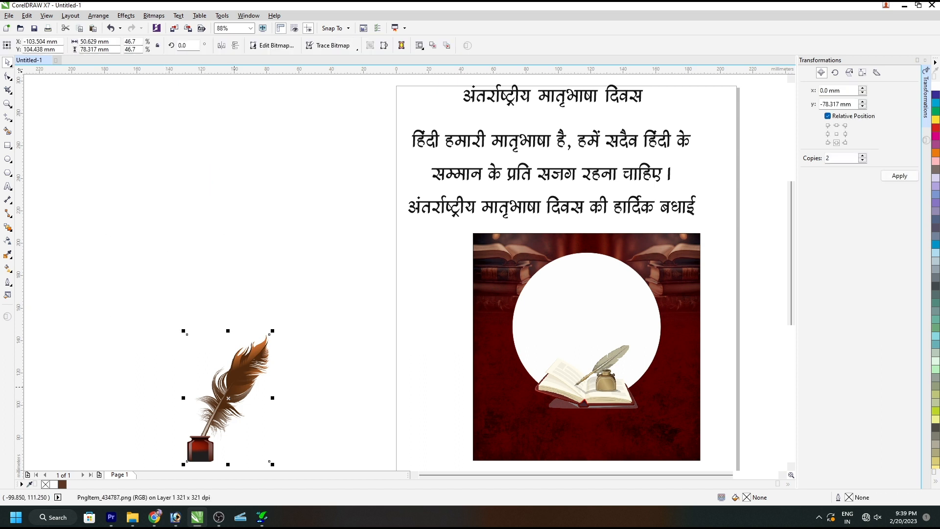
drag(230, 382, 496, 432)
key(alt+c)
key(w)
key(p)
click(503, 413)
ctrl+click(505, 412)
Set the brown feather's transparency merge mode to Overlay.
click(8, 241)
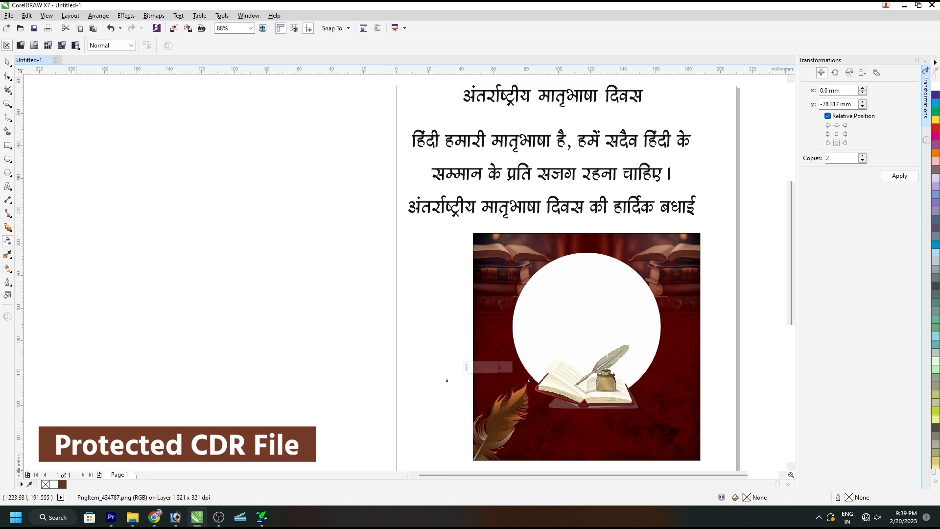
click(121, 46)
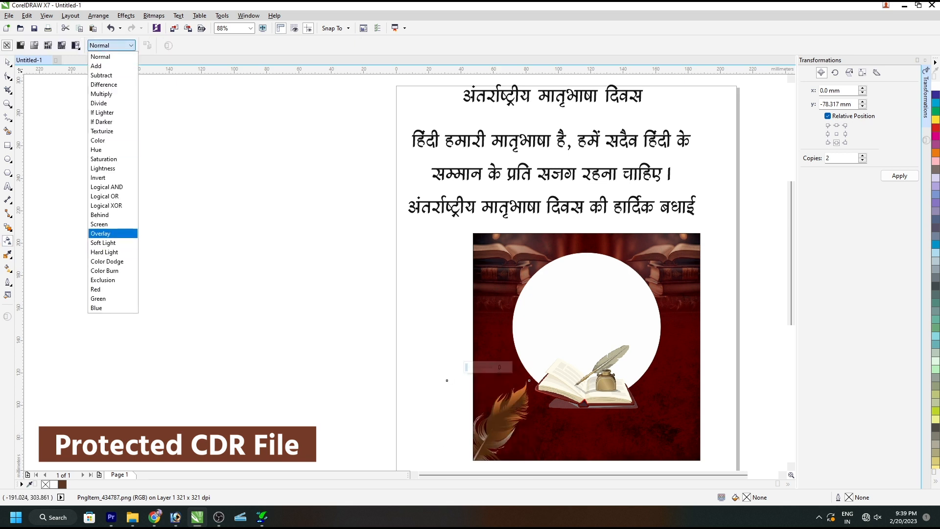
click(104, 232)
click(8, 62)
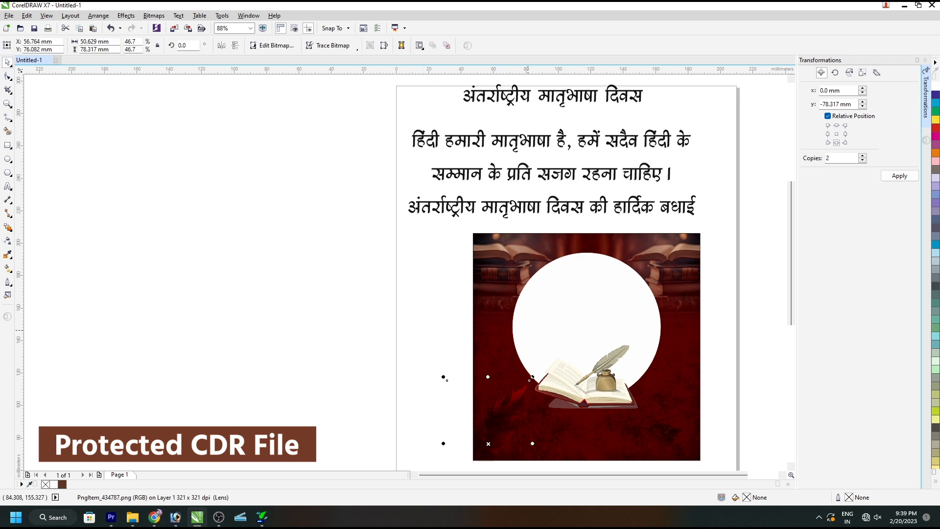
Enlarge the feather to about 109 mm wide, shift it left and place a copy on the right side of the background.
drag(534, 377, 617, 307)
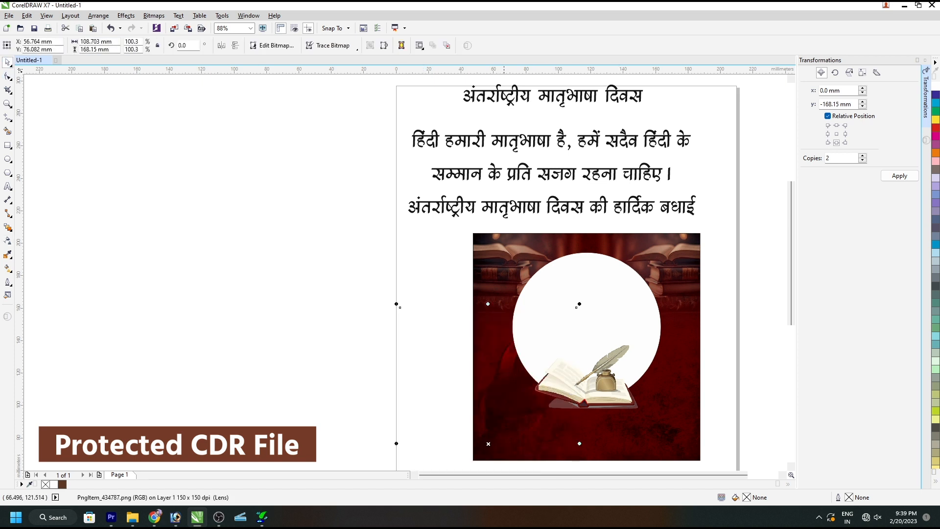
drag(501, 365, 463, 367)
drag(538, 309, 767, 302)
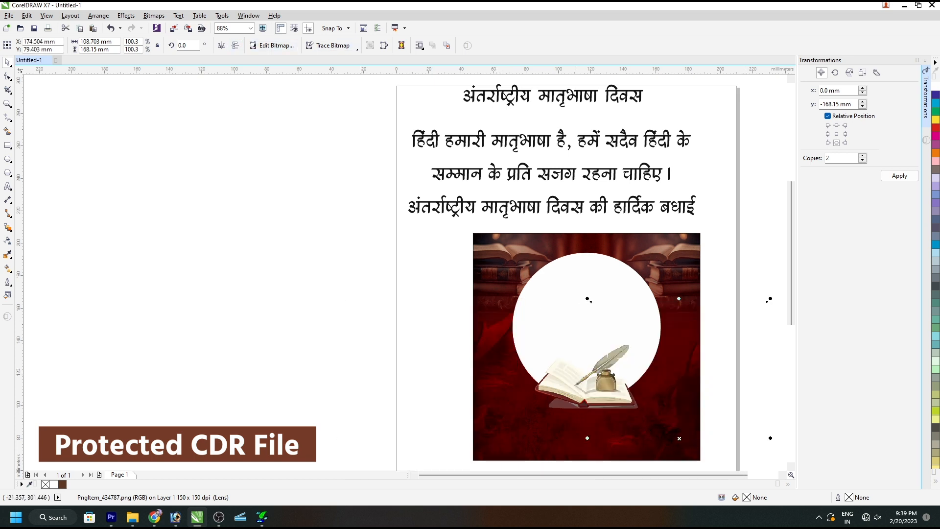
click(433, 282)
click(497, 313)
key(shift+F2)
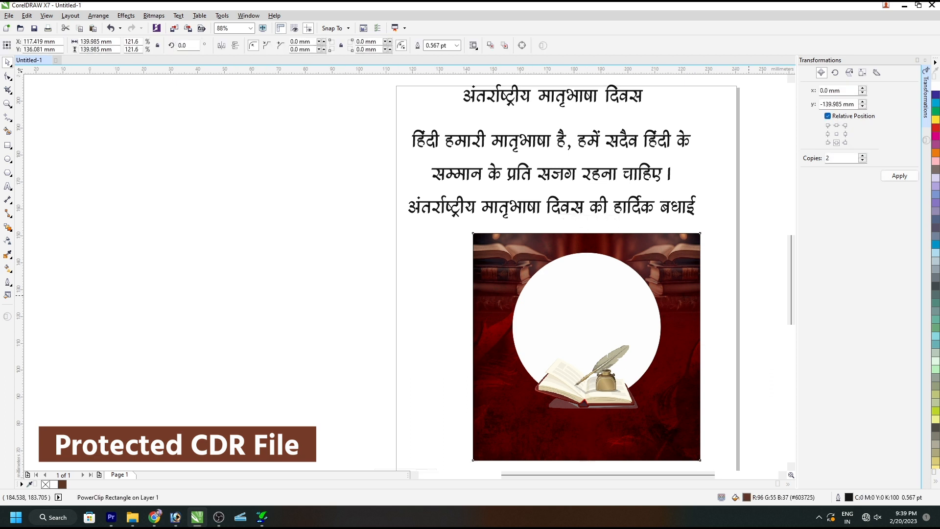
click(749, 306)
Move the heading "अंतर्राष्ट्रीय मातृभाषा दिवस" onto the upper part of the white circle and centre it on the background.
key(F4)
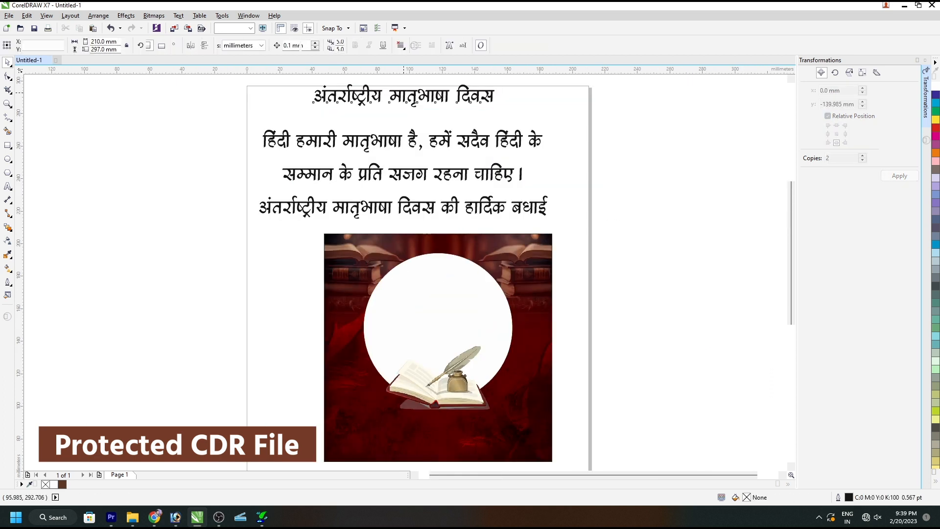
click(412, 94)
drag(412, 94, 498, 283)
scroll(498, 283, up, 3)
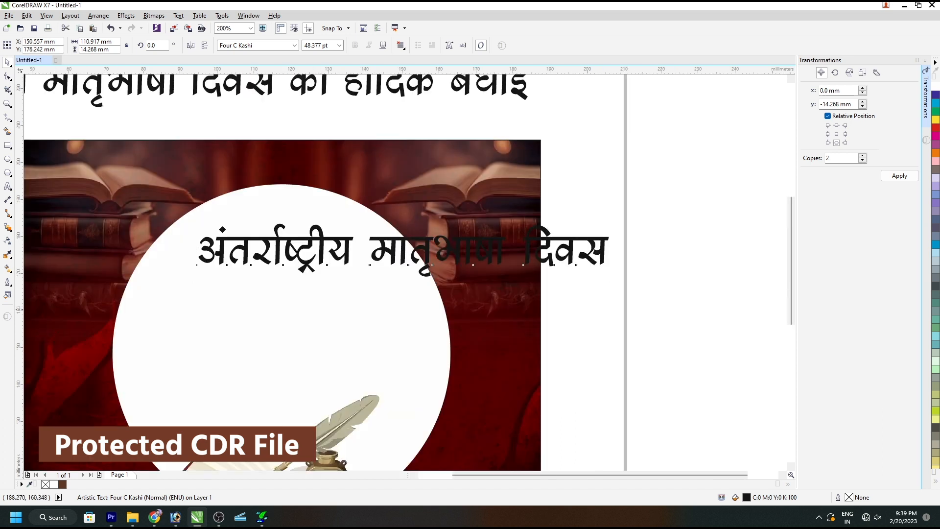
scroll(568, 266, down, 2)
shift+click(506, 214)
key(c)
click(506, 213)
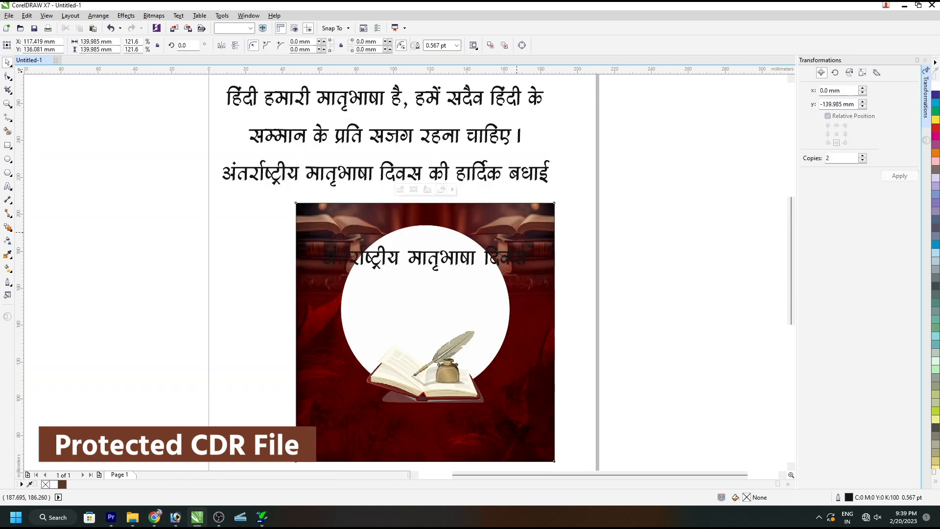
Change the heading's font to Four C Kalka Bold.
click(426, 259)
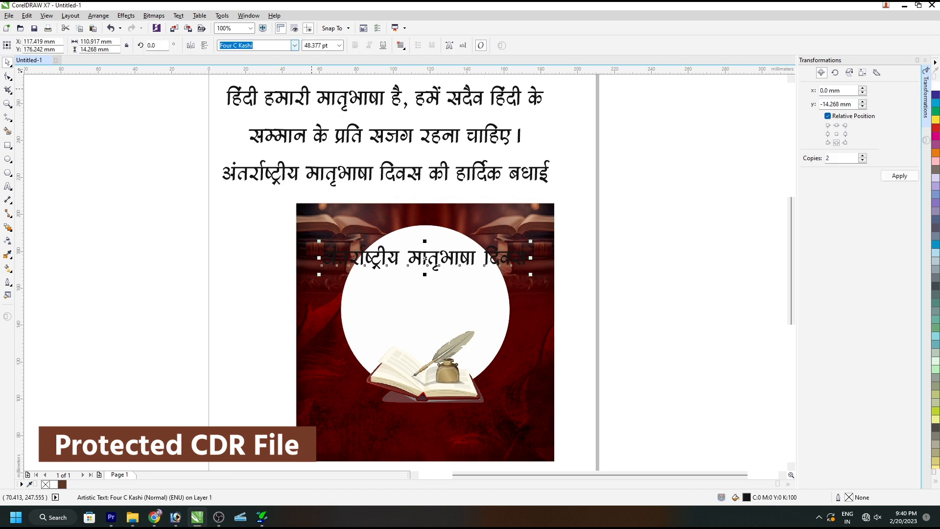
click(294, 46)
click(338, 130)
Split the heading into separate lines "अंतर्राष्ट्रीय" and "मातृभाषा दिवस" and centre them on the poster.
scroll(410, 257, up, 1)
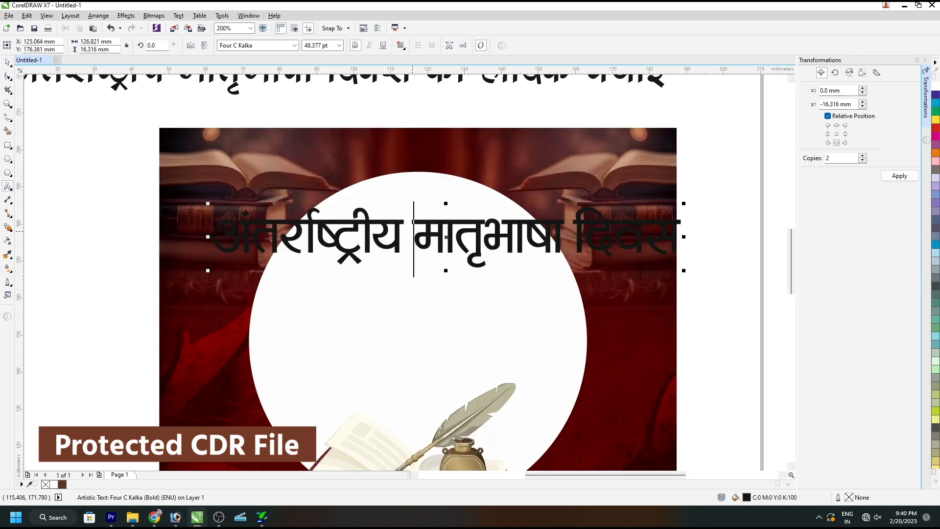
key(Return)
key(ctrl+space)
key(c)
click(480, 227)
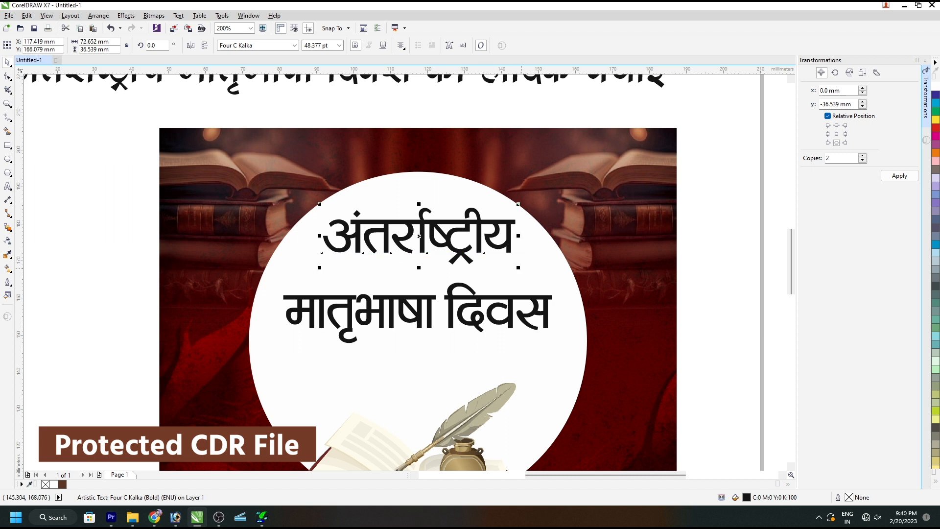
Reduce "अंतर्राष्ट्रीय" to about 33 pt and set it close above the left part of "मातृभाषा दिवस".
drag(516, 264, 484, 255)
drag(420, 236, 419, 225)
drag(418, 312, 418, 272)
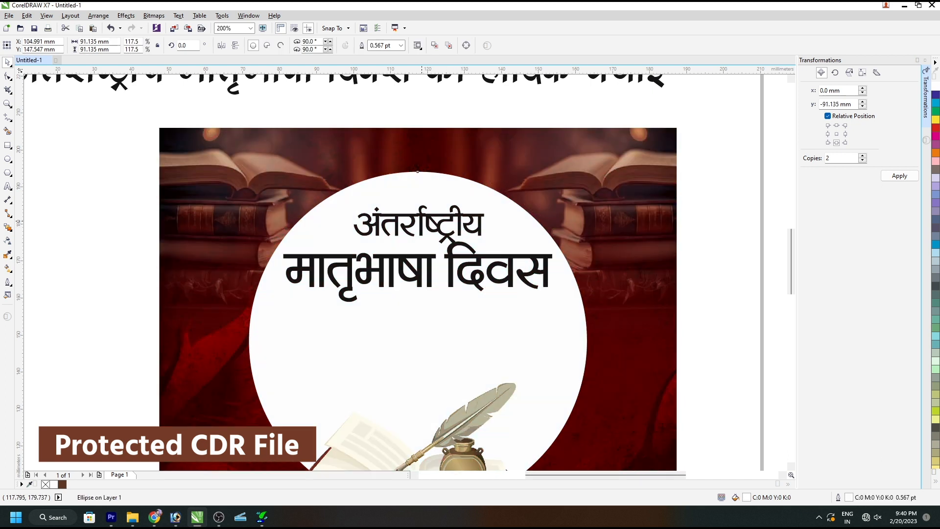
drag(419, 225, 381, 232)
key(Up)
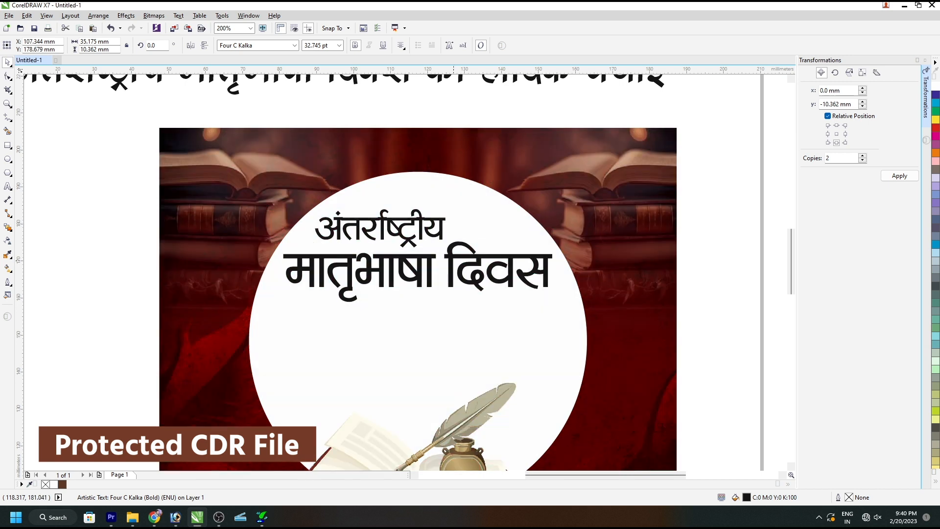
Group the two heading lines, scale the group down slightly and raise it within the white circle.
shift+click(459, 257)
key(ctrl+g)
shift+click(488, 210)
shift+click(488, 209)
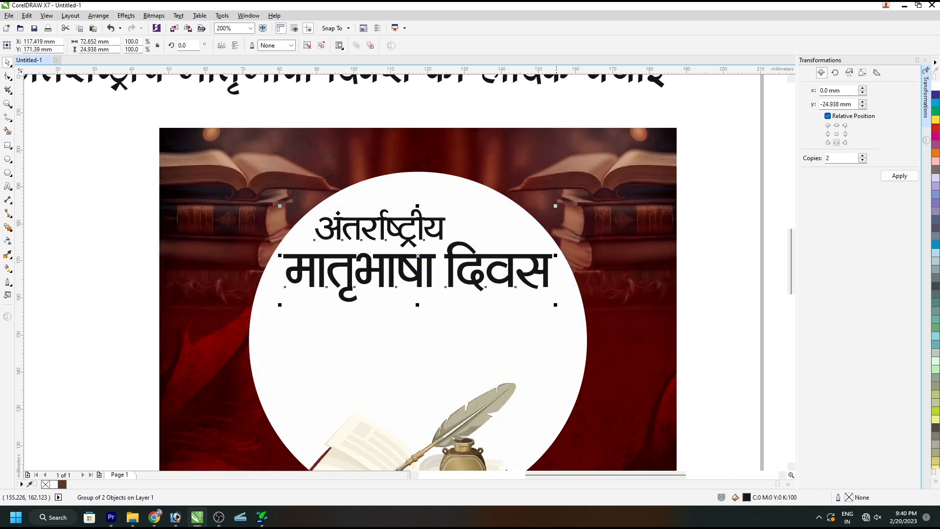
drag(555, 305, 542, 301)
drag(467, 256, 475, 246)
click(485, 333)
Move the three-line Hindi message from above the poster down over the open book area.
scroll(468, 279, down, 1)
click(416, 100)
click(413, 96)
drag(404, 137, 459, 335)
Change the font of the three-line Hindi message to Rajdhani SemiBold.
click(295, 45)
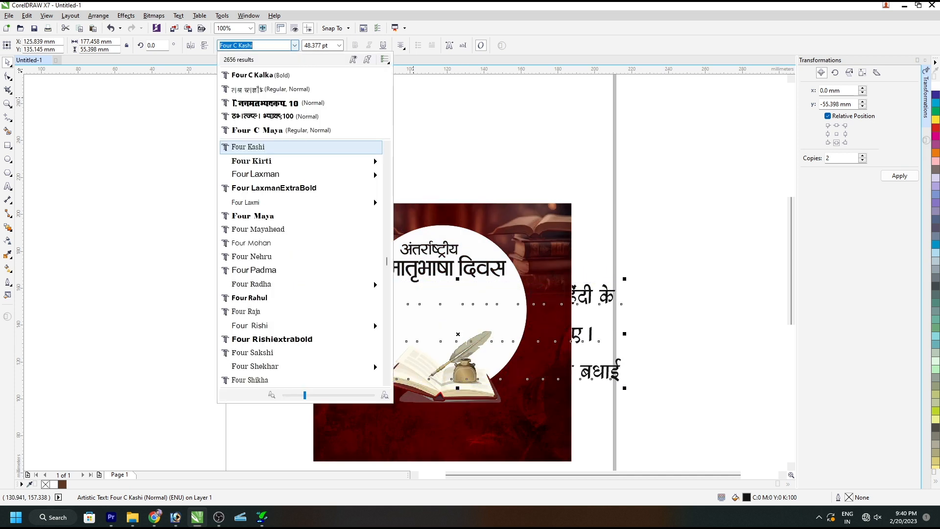
text(p)
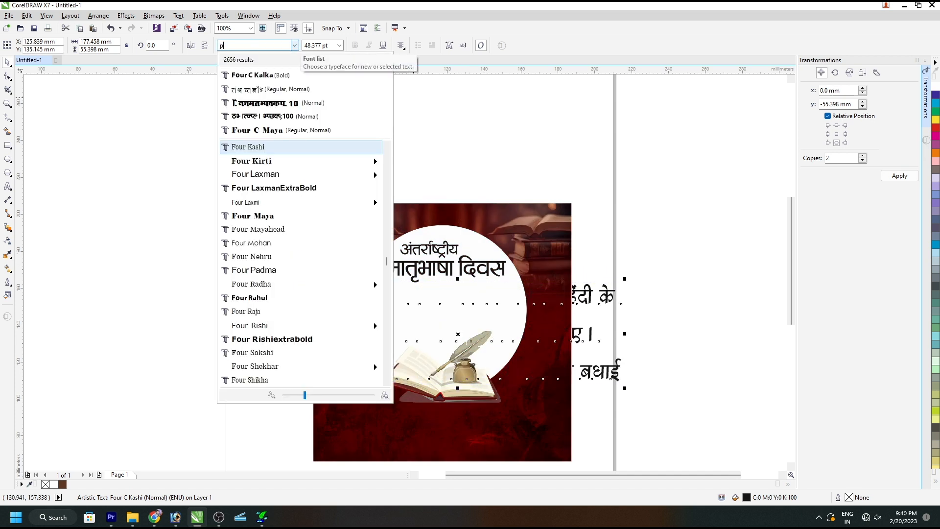
text(opp)
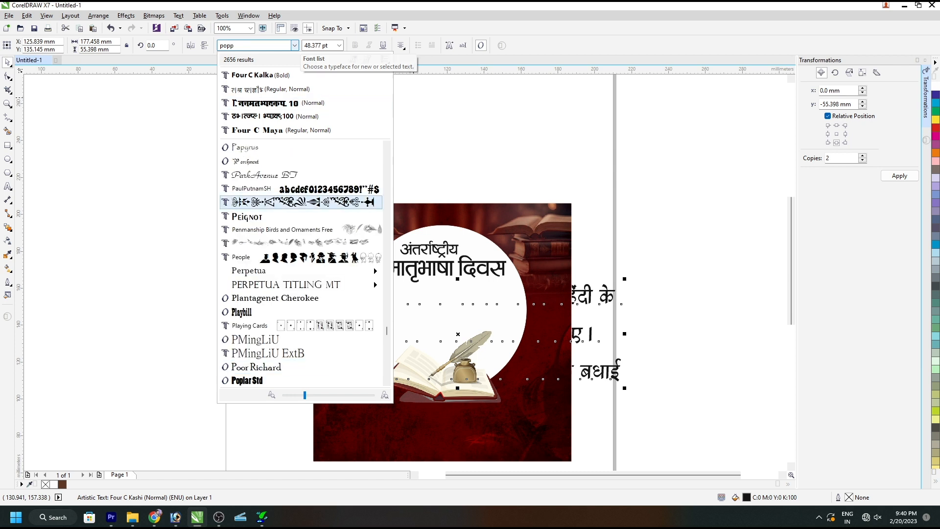
text(r)
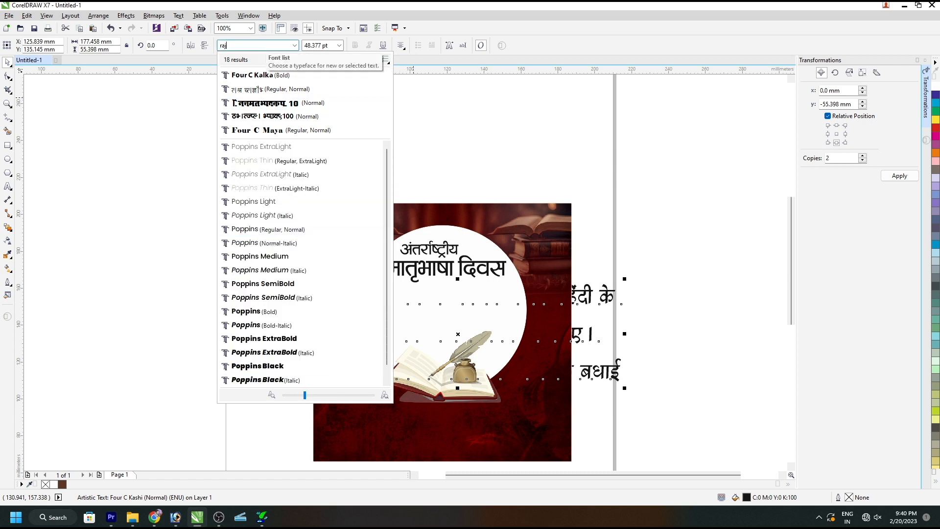
text(aj)
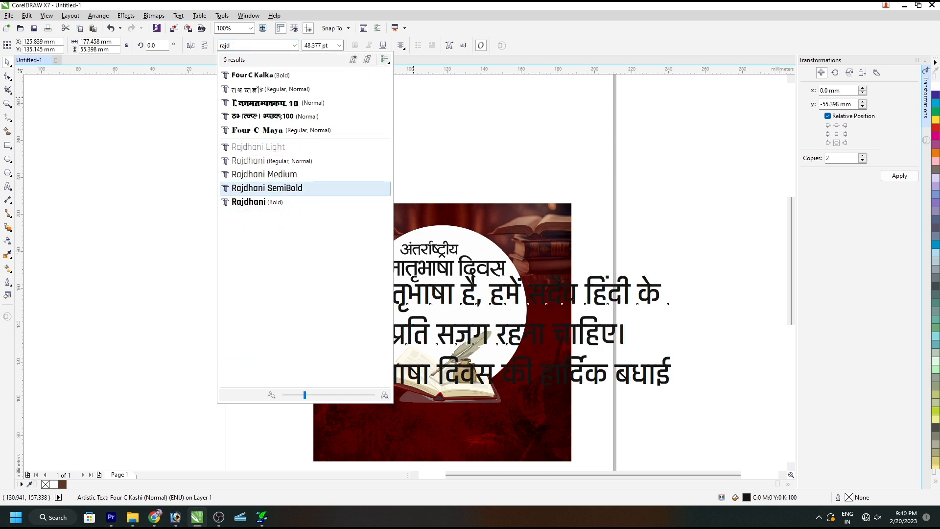
key(Return)
Scale the three-line message down to about 19 pt and centre it horizontally on the poster.
drag(547, 307, 545, 308)
shift+click(503, 292)
key(c)
shift+click(503, 293)
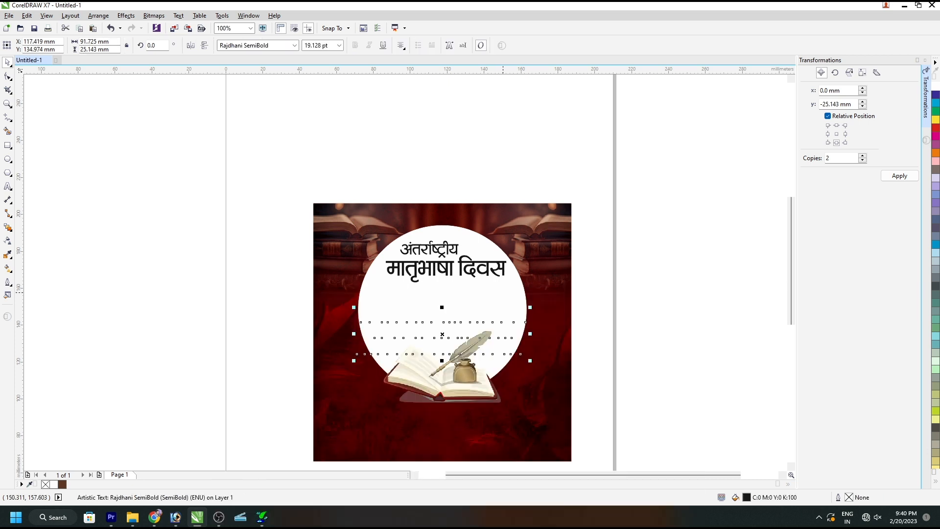
Raise the three-line message to just below the heading and shrink it to about 15.7 pt within the white circle.
scroll(471, 330, up, 1)
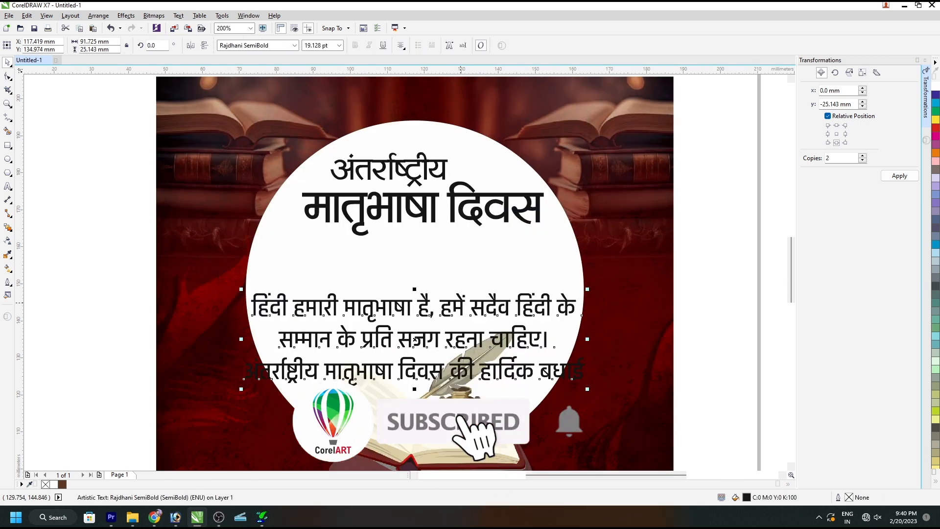
drag(415, 338, 415, 294)
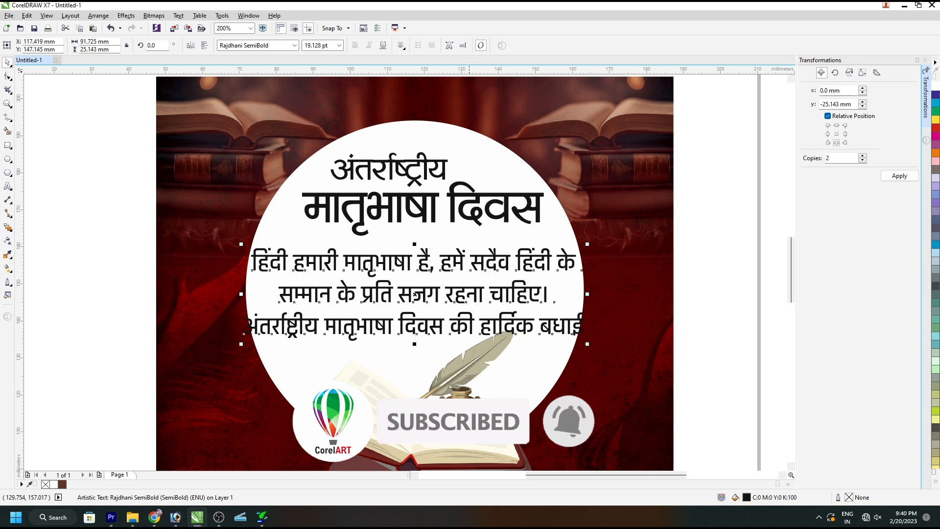
click(427, 405)
click(503, 245)
click(544, 262)
drag(544, 262, 544, 253)
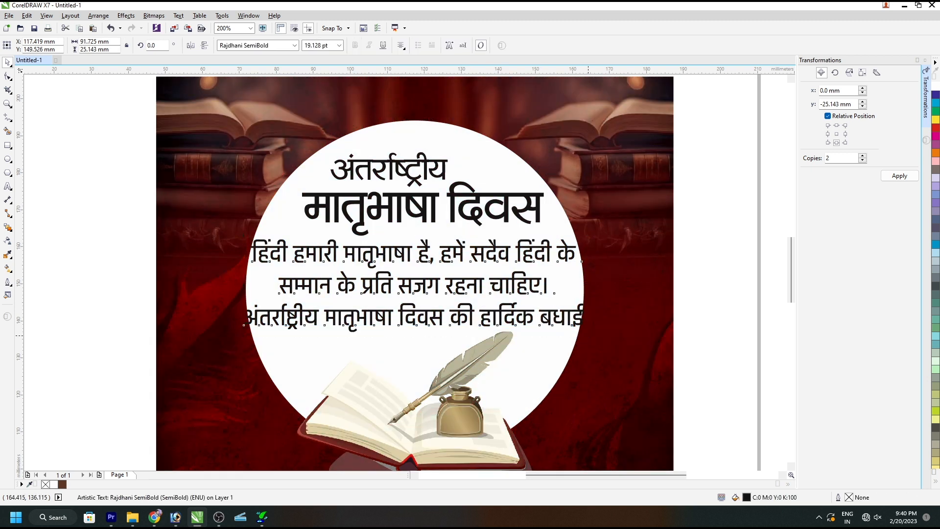
drag(584, 331, 551, 328)
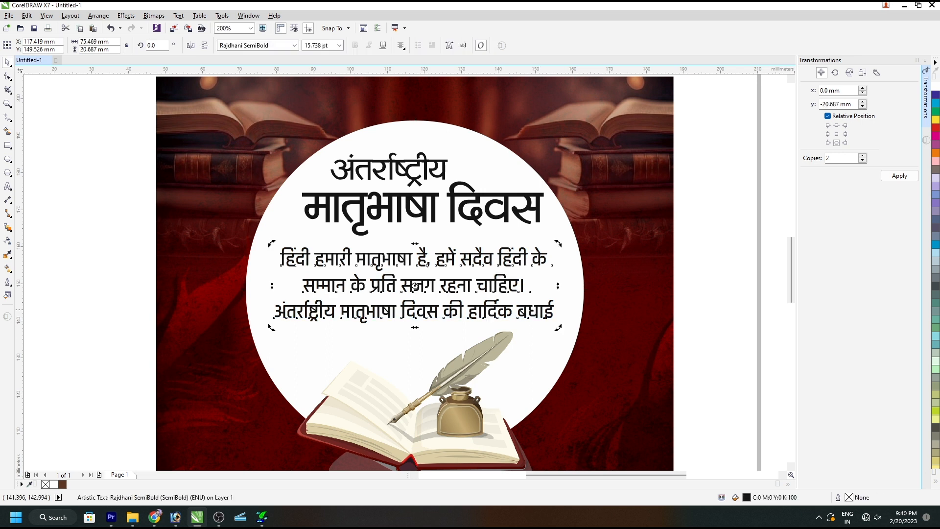
Colour the words "अंतर्राष्ट्रीय मातृभाषा दिवस" in the message's last line orange.
key(F8)
drag(437, 309, 274, 304)
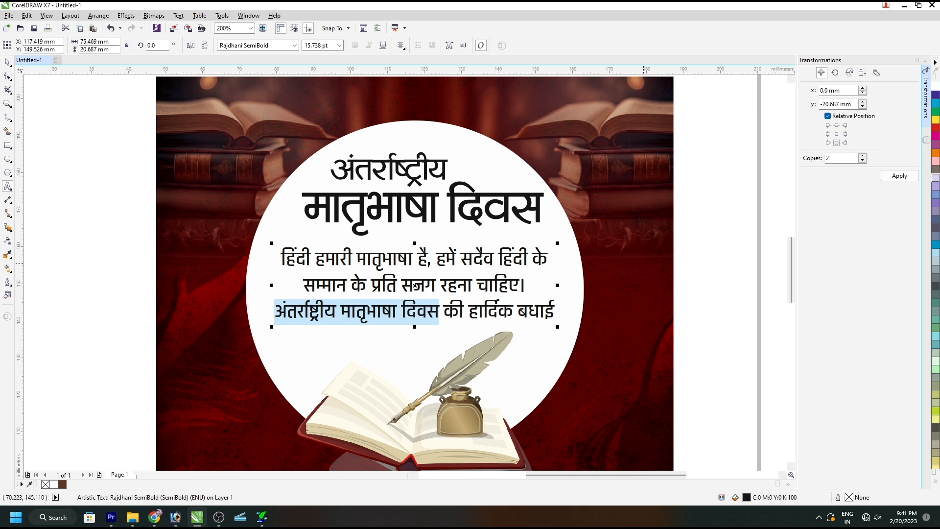
click(935, 152)
key(ctrl+space)
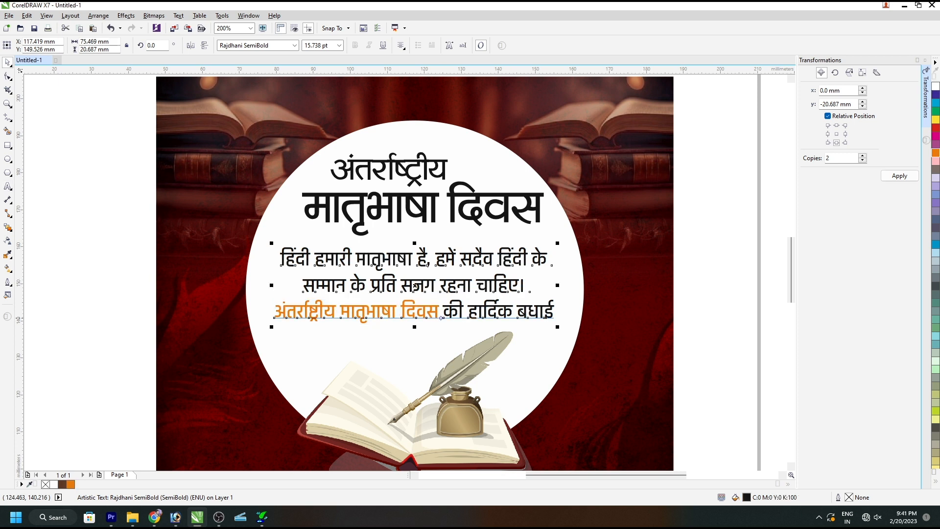
Enlarge the orange words "अंतर्राष्ट्रीय मातृभाषा दिवस" in the message's last line to 18 pt.
key(F8)
drag(438, 311, 274, 310)
key(ctrl+KP_6)
key(ctrl+KP_6)
click(416, 288)
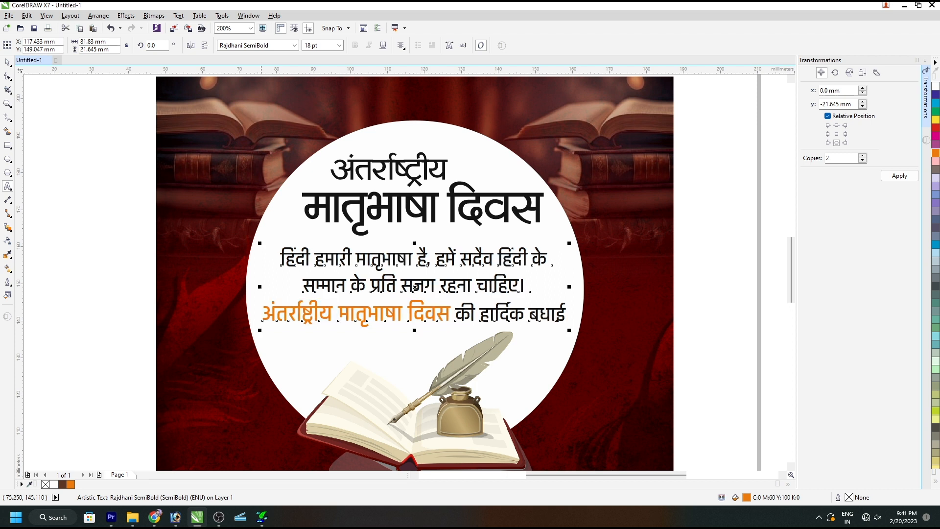
key(ctrl+k)
click(44, 155)
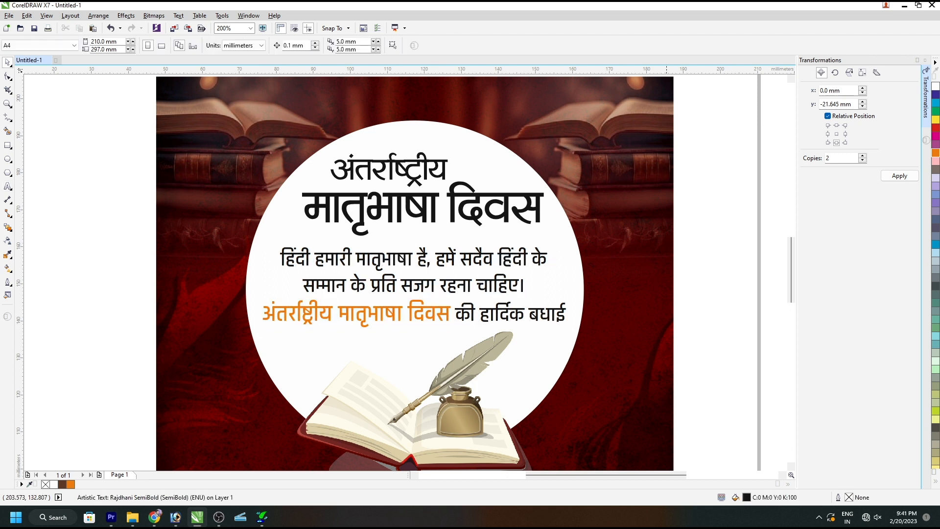
key(space)
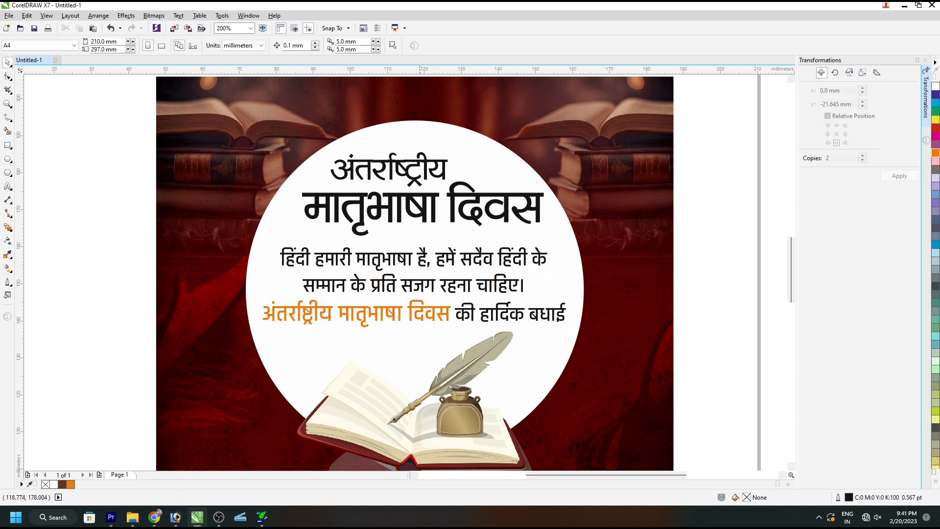
Fill the grouped two-line heading with the dark brown already used in the document.
click(406, 242)
click(114, 185)
click(370, 195)
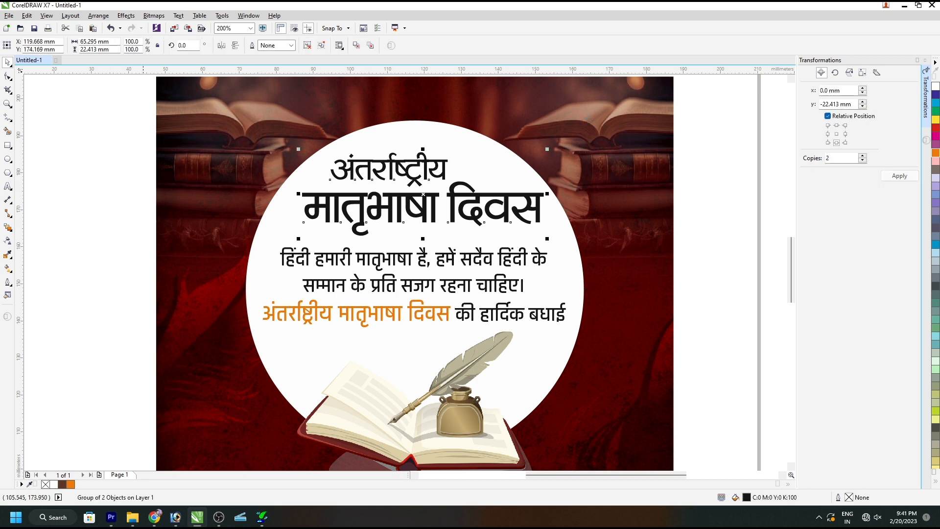
click(62, 484)
key(Escape)
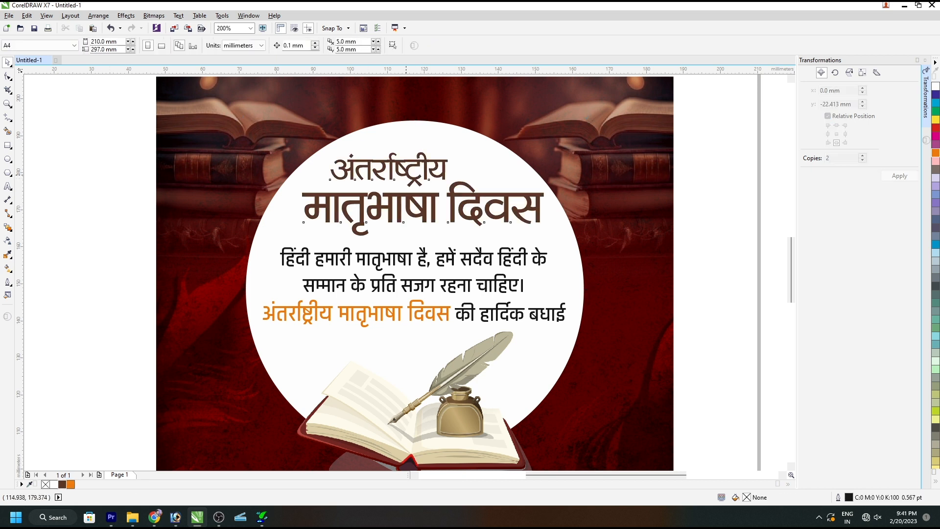
Sample a dark maroon from the poster background and fill both heading lines with it.
click(406, 182)
key(i)
click(248, 238)
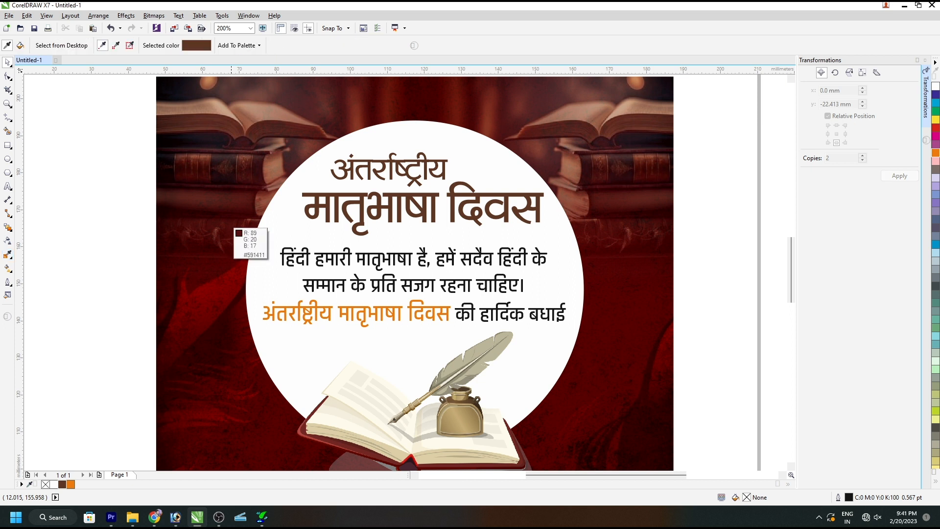
scroll(378, 207, up, 2)
click(379, 208)
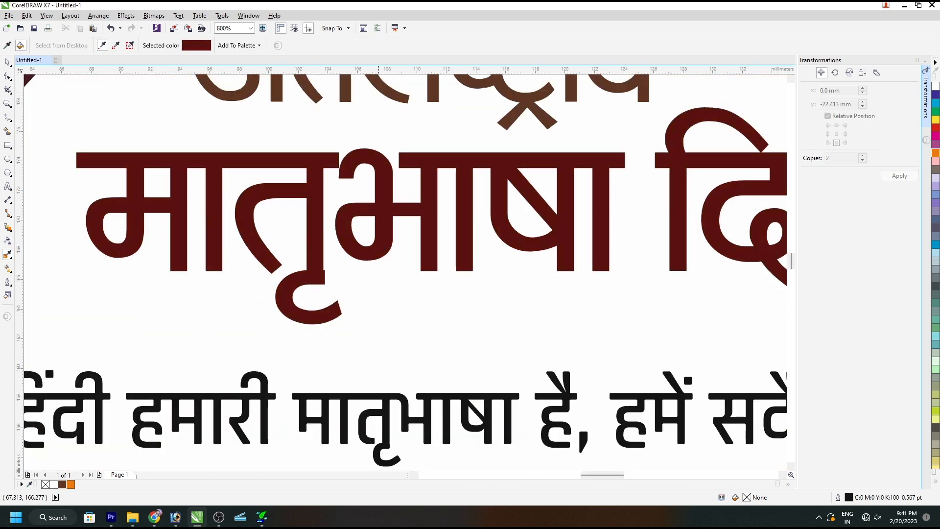
key(space)
scroll(365, 211, down, 1)
scroll(377, 179, down, 1)
click(377, 182)
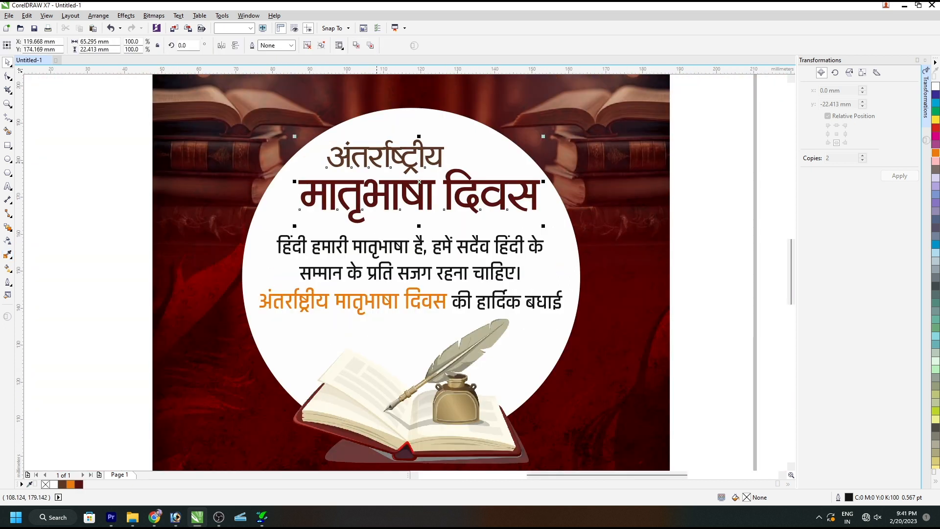
click(79, 484)
click(523, 189)
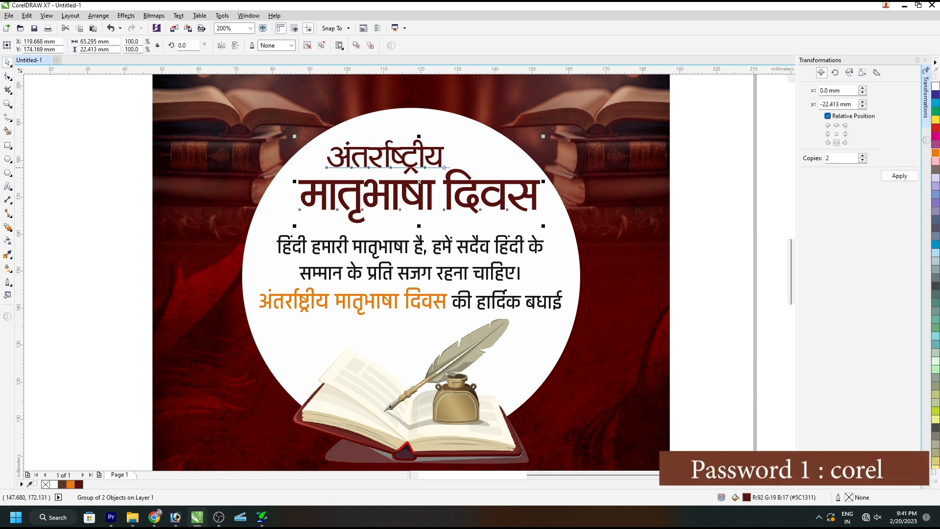
Try an orange fill on the heading line "अंतर्राष्ट्रीय" alone, and undo it.
ctrl+click(437, 161)
click(936, 153)
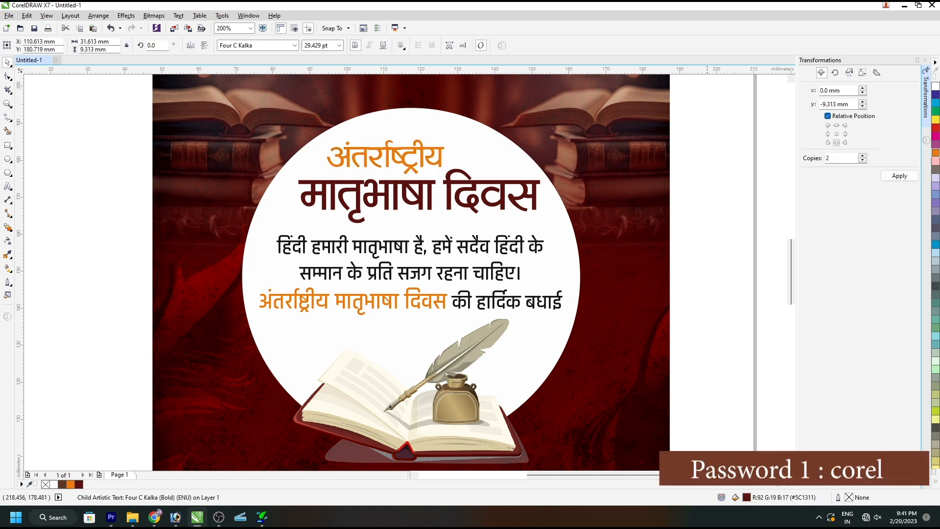
click(423, 191)
key(ctrl+z)
Apply a diagonal fountain fill to the heading group, running from maroon at the upper right to orange at the lower left.
click(423, 191)
key(g)
drag(418, 167, 371, 257)
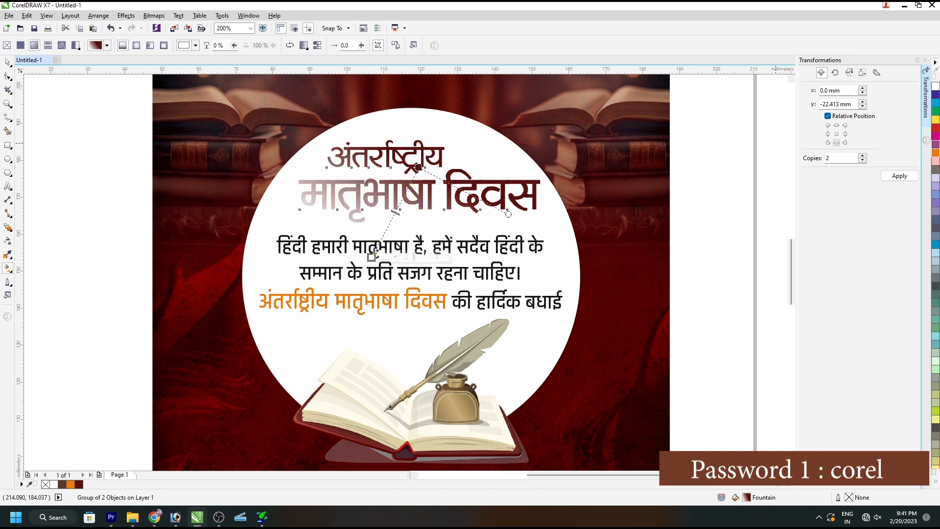
click(936, 153)
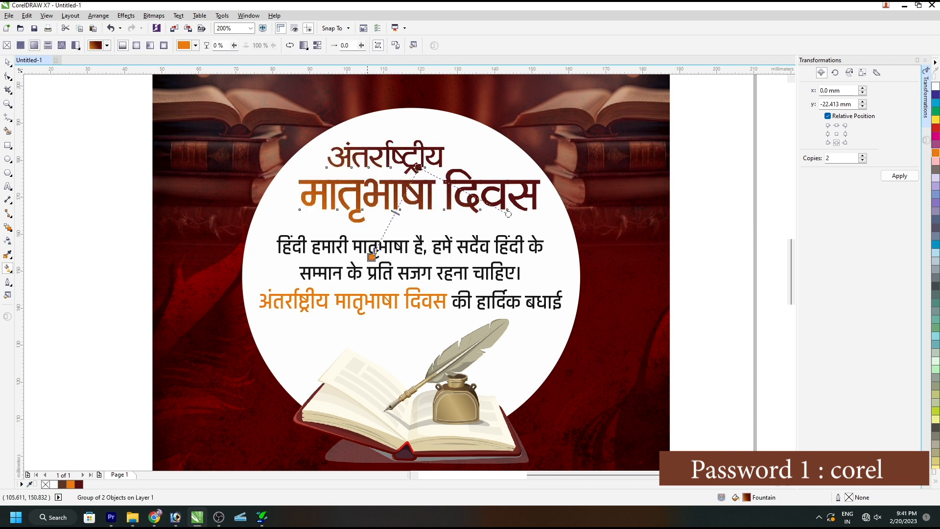
key(space)
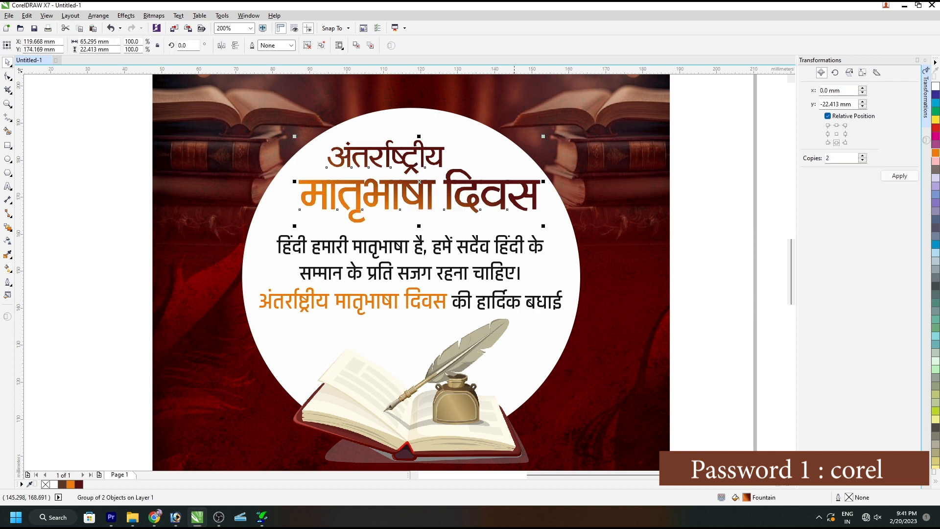
Duplicate the heading slightly down and to the right, give the copy an Avocado Green fill and outline, and place it behind the original.
drag(516, 203, 518, 204)
right_click(518, 205)
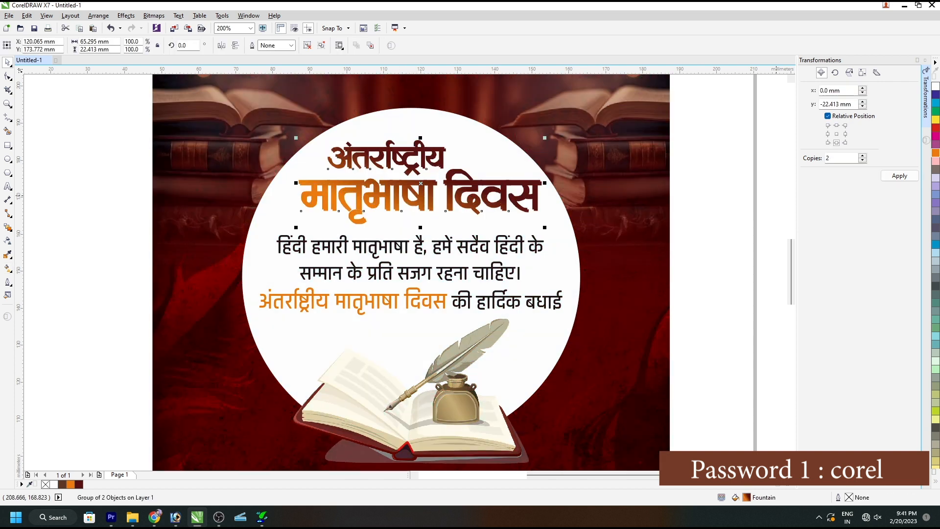
click(936, 386)
right_click(936, 386)
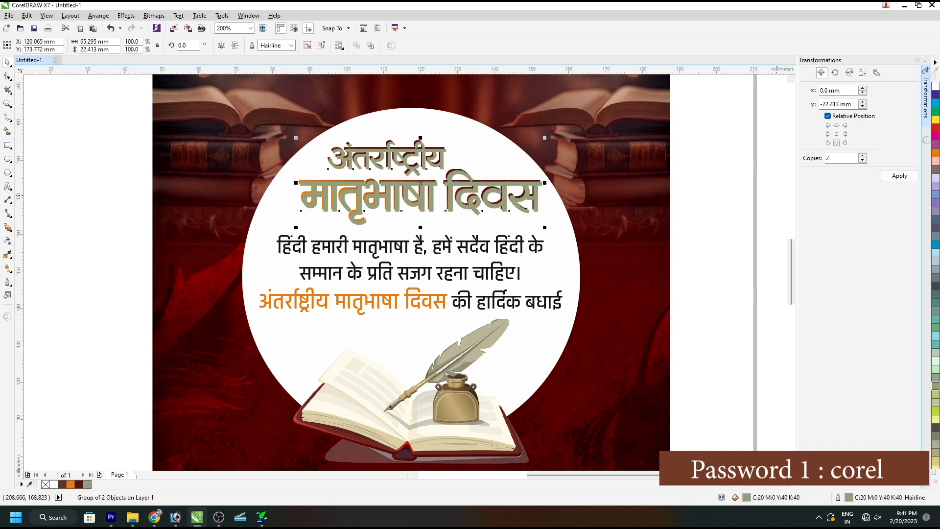
key(ctrl+Page_Down)
key(ctrl+Page_Up)
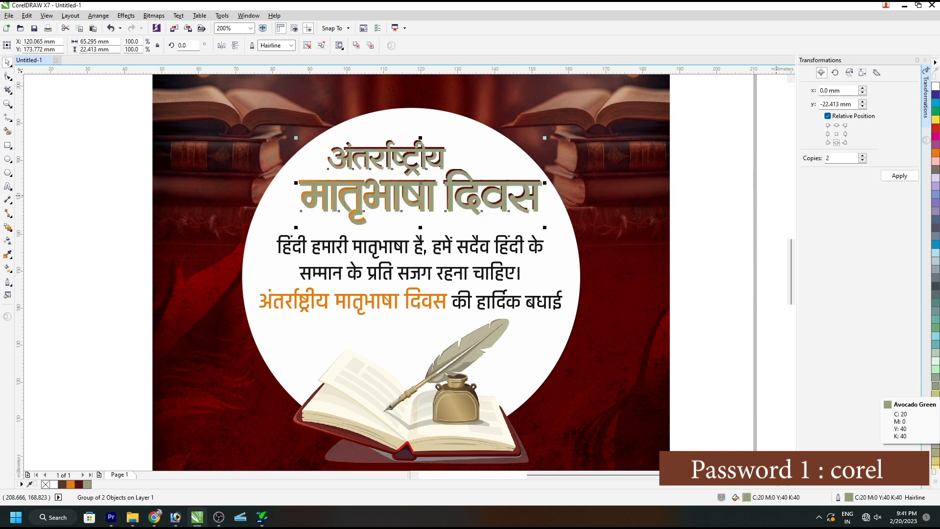
key(ctrl+Page_Down)
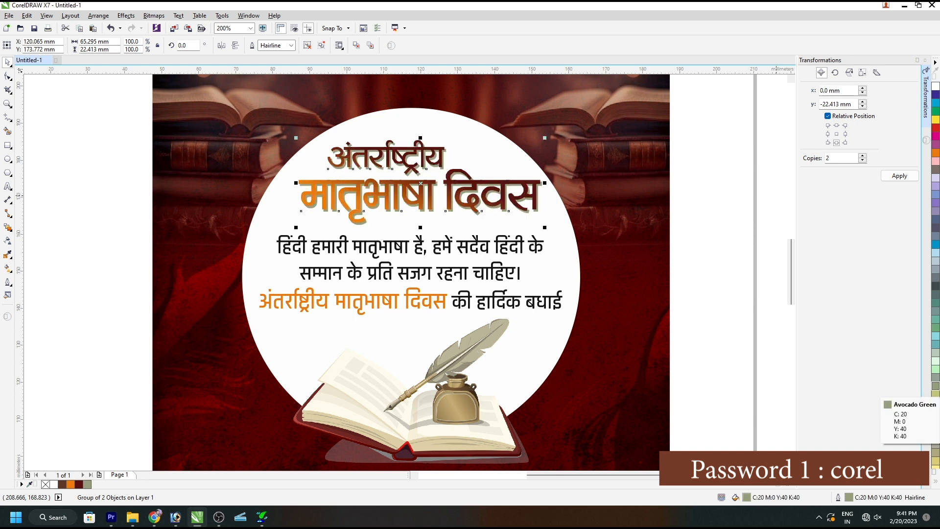
Recolour the fill and outline of the heading's shadow copy, trying 10% black and settling on 30% black.
click(936, 481)
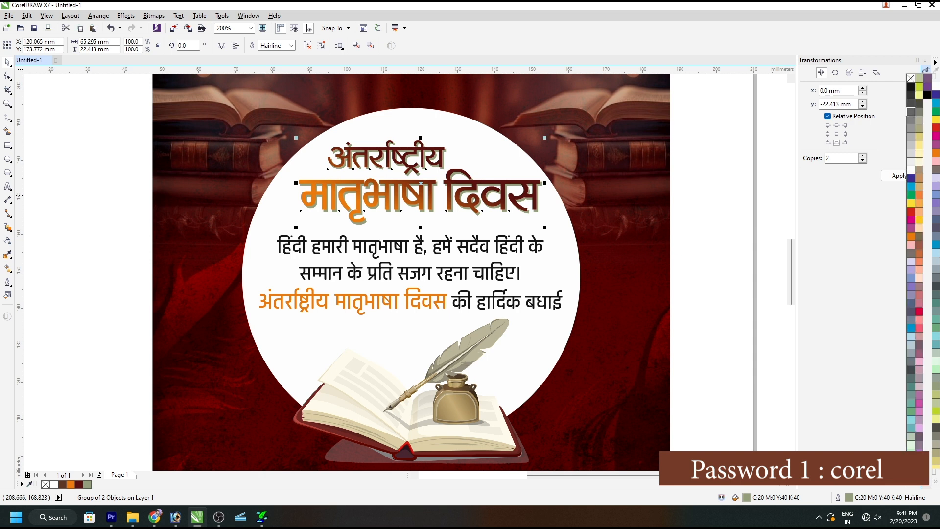
click(911, 161)
right_click(911, 161)
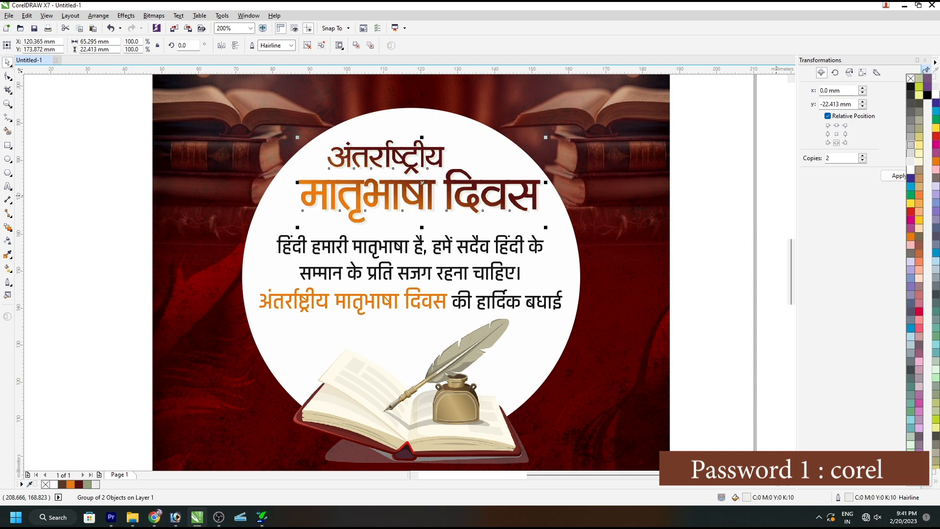
click(911, 145)
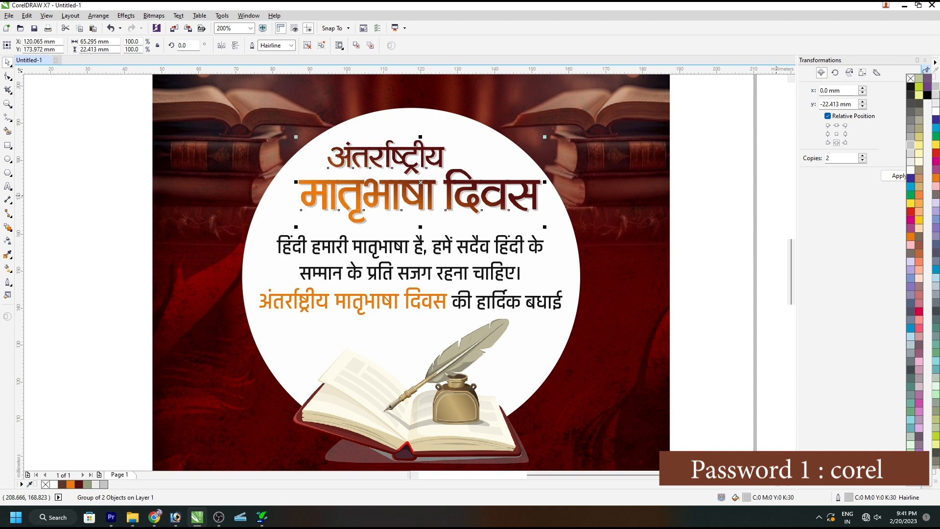
key(Escape)
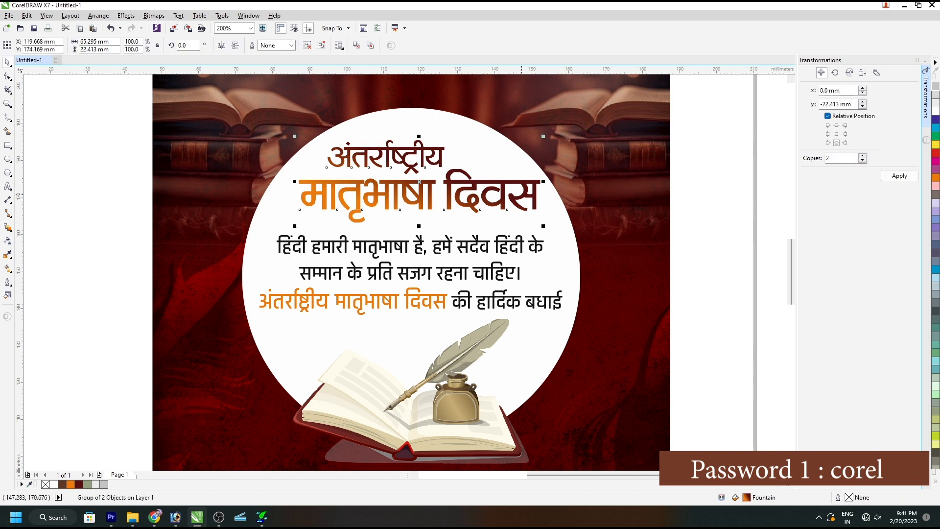
Give the gradient heading a white 2.0 pt outline with round corners, placed behind the fill and scaling with the object.
key(F12)
click(436, 259)
click(478, 328)
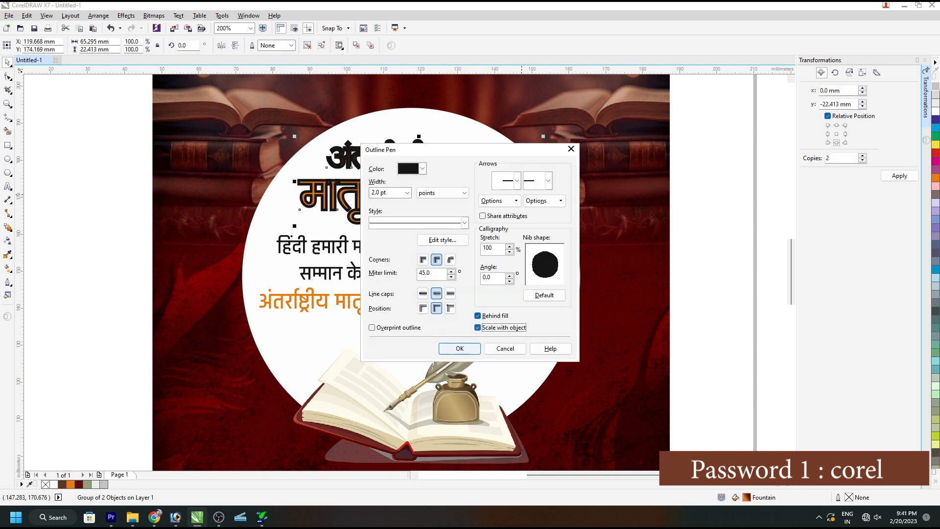
click(459, 348)
right_click(936, 111)
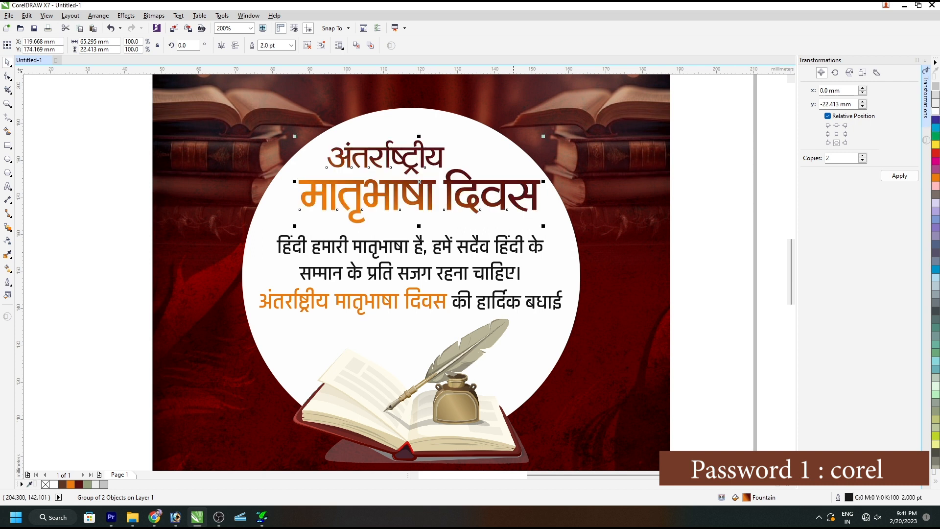
Centre the gradient heading group horizontally on the white circle.
shift+click(472, 159)
key(c)
click(462, 182)
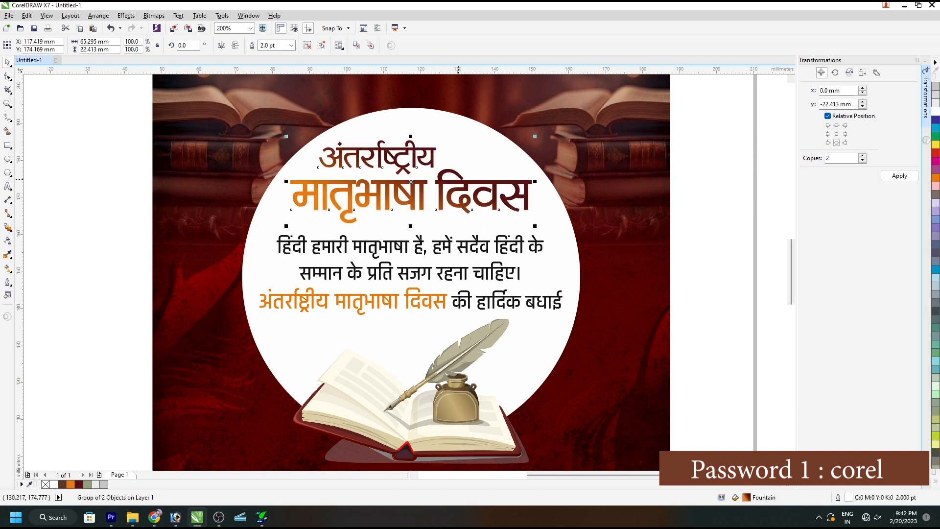
Increase the width of the heading group's white outline to 3.0 pt.
key(F12)
key(Escape)
key(F12)
click(544, 295)
click(460, 349)
shift+click(419, 124)
shift+click(419, 125)
Duplicate the heading slightly downward and give the copy a 20% Black fill and outline.
key(KP_Add)
key(Down)
click(936, 95)
right_click(936, 95)
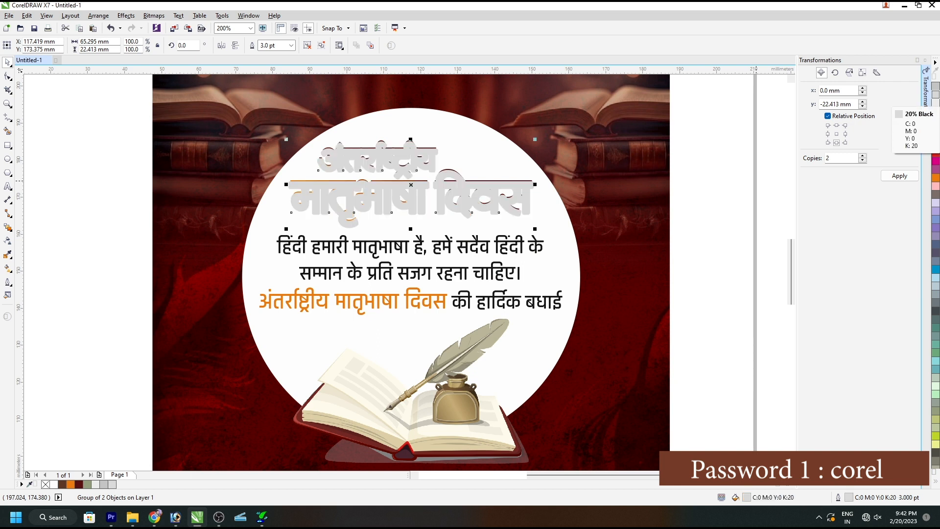
Place the grey heading copy directly behind the gradient heading so that it forms a shadow.
key(shift+Page_Down)
key(shift+Page_Up)
key(ctrl+Page_Down)
key(ctrl+Page_Down)
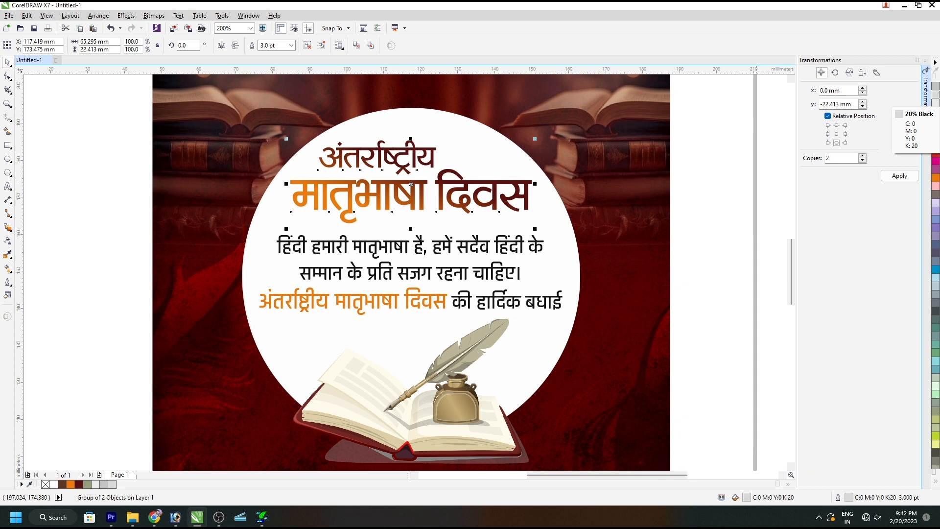
key(shift+Page_Up)
key(ctrl+Page_Down)
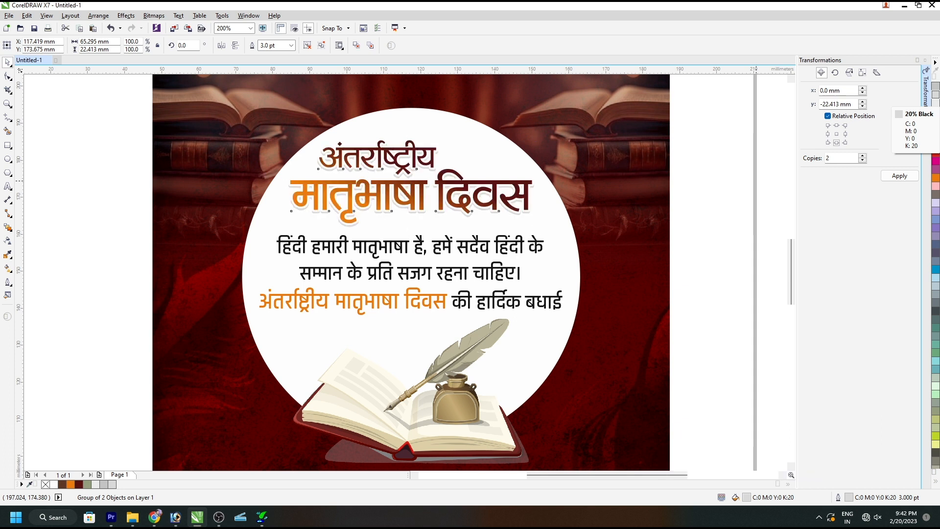
key(F4)
click(720, 172)
click(353, 229)
click(352, 237)
shift+click(343, 258)
key(Escape)
click(580, 286)
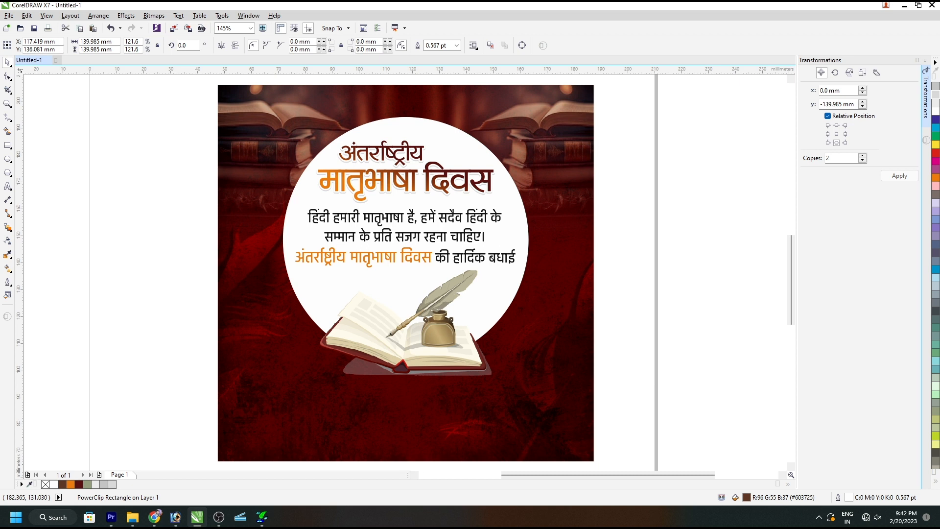
Draw a small orange circle about 1.5 mm wide above the heading and repeat it twice to the right, overlapping in a row.
click(24, 160)
click(8, 160)
scroll(403, 112, up, 2)
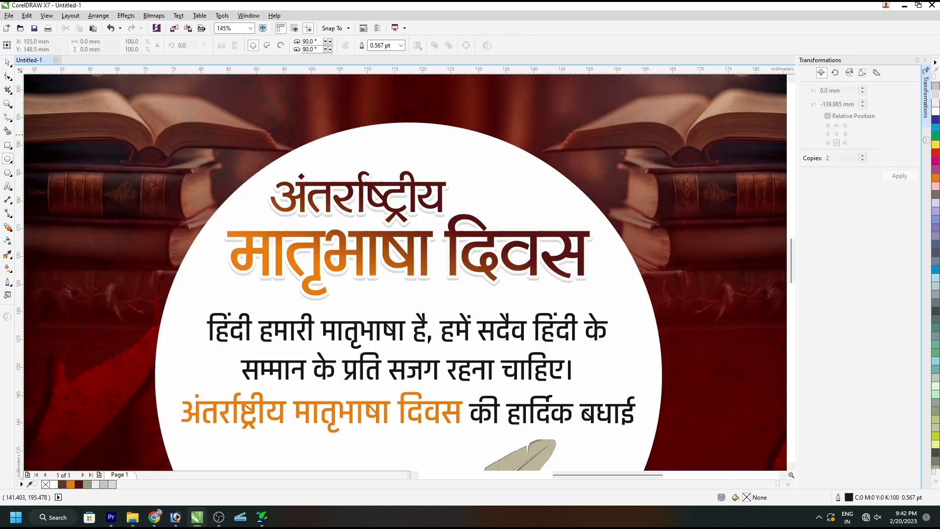
mouse_move(373, 145)
mouse_down()
mouse_move(381, 154)
mouse_move(422, 147)
mouse_up()
key(space)
scroll(371, 147, up, 2)
right_click(421, 146)
key(ctrl+r)
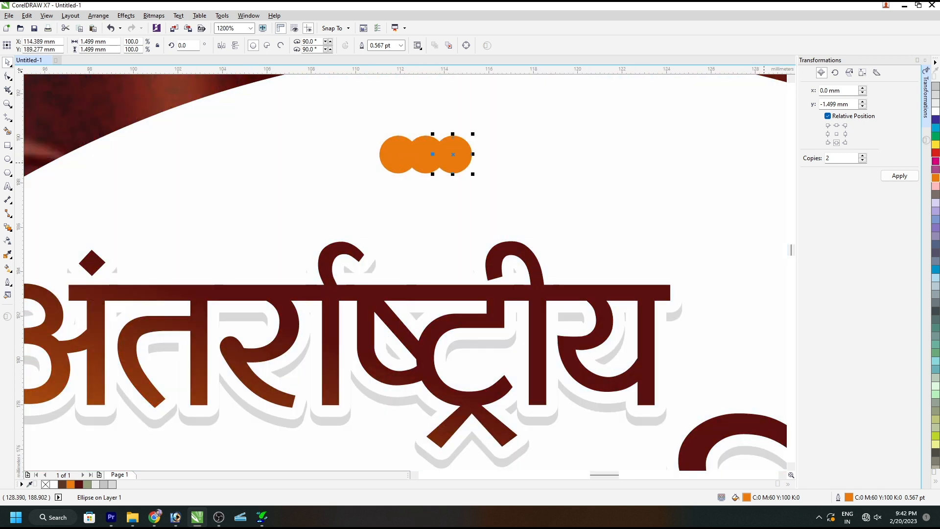
Fill the right dot red and the middle dot grey, and remove the outlines from all three dots.
click(936, 153)
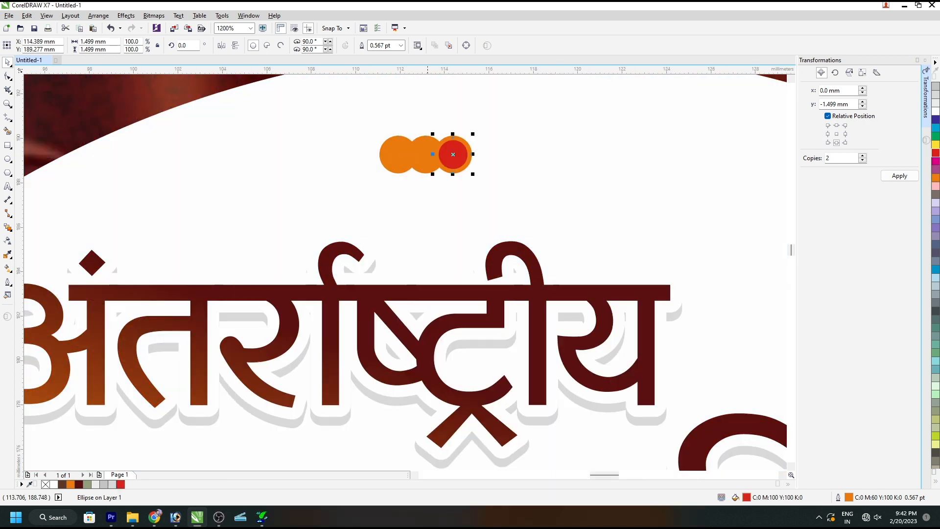
key(Tab)
click(936, 86)
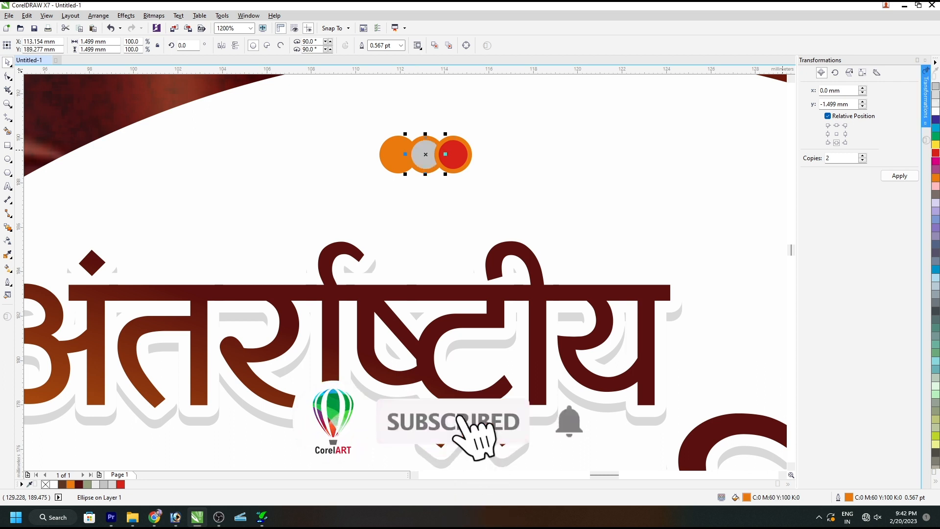
shift+click(453, 151)
shift+click(394, 150)
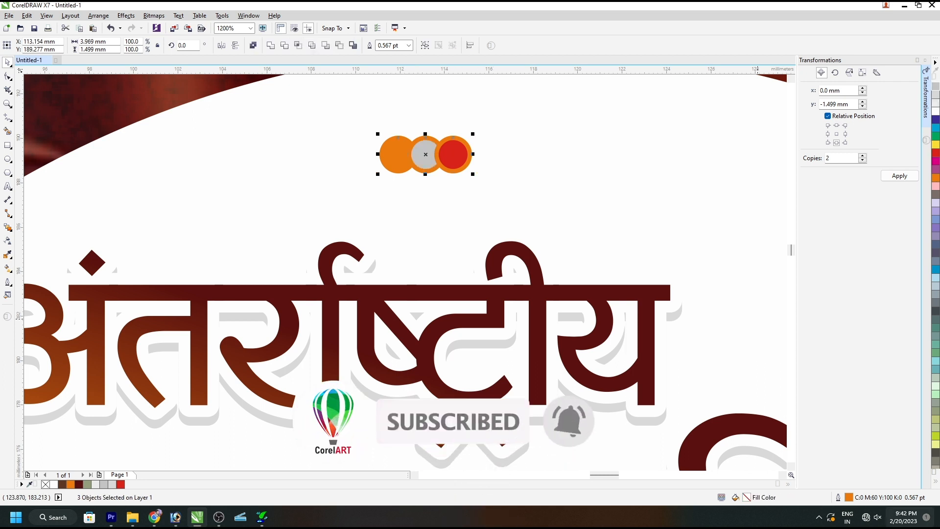
click(936, 481)
right_click(911, 78)
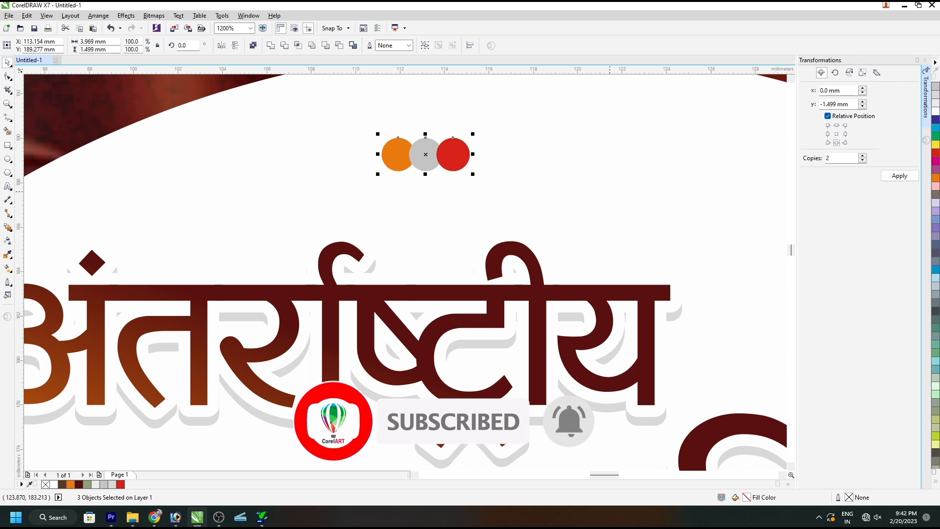
Enlarge the red and orange dots to about 1.8 mm, keeping the grey middle dot smaller.
click(347, 145)
scroll(344, 148, down, 1)
scroll(372, 159, down, 1)
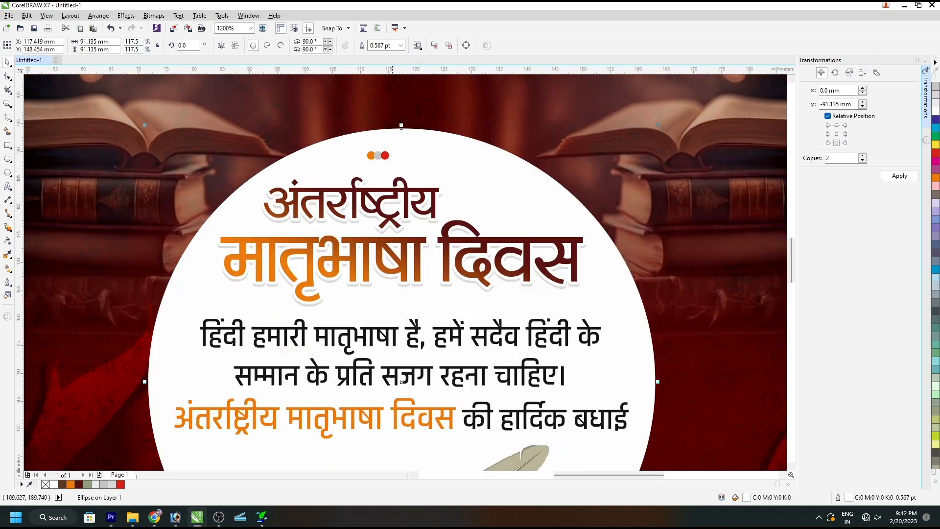
scroll(387, 158, up, 2)
click(380, 156)
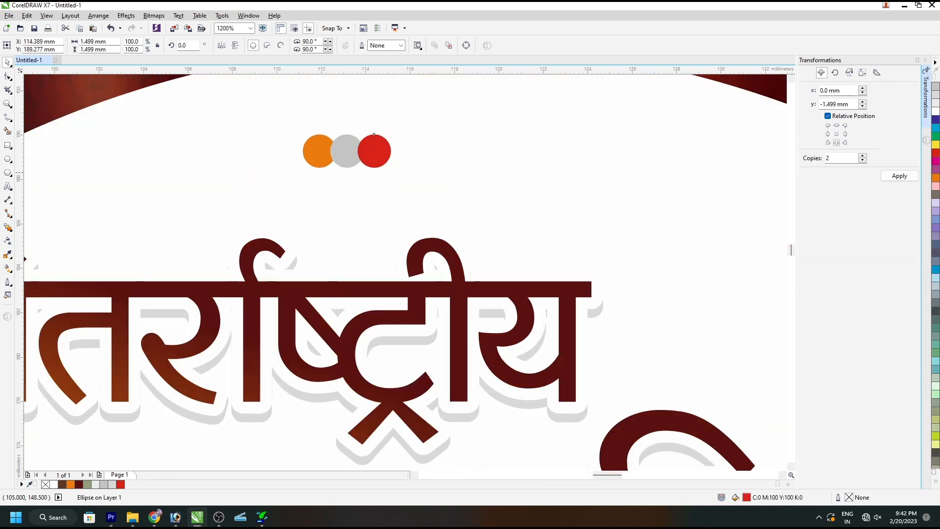
drag(374, 134, 377, 133)
key(ctrl+r)
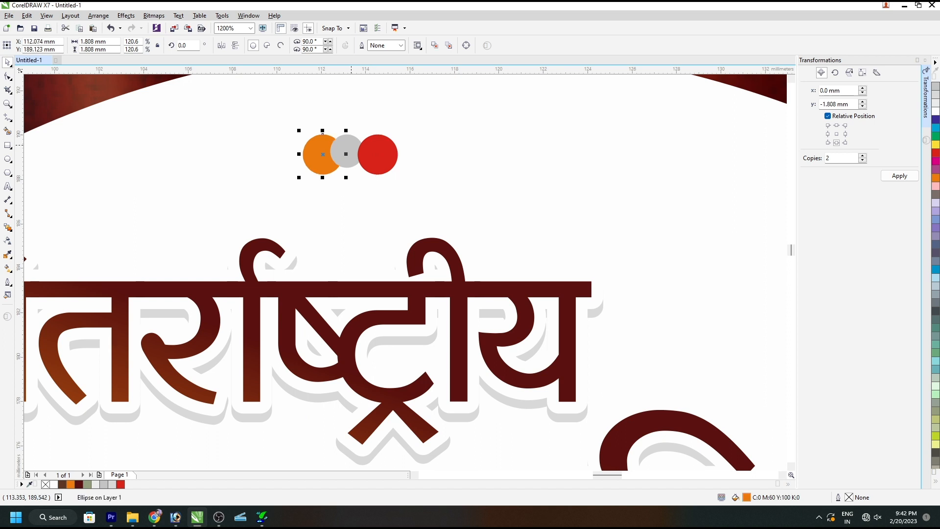
Align the three dots along their middles, group them and centre the group horizontally on the white circle.
shift+click(351, 145)
shift+click(378, 149)
key(ctrl+g)
shift+click(470, 163)
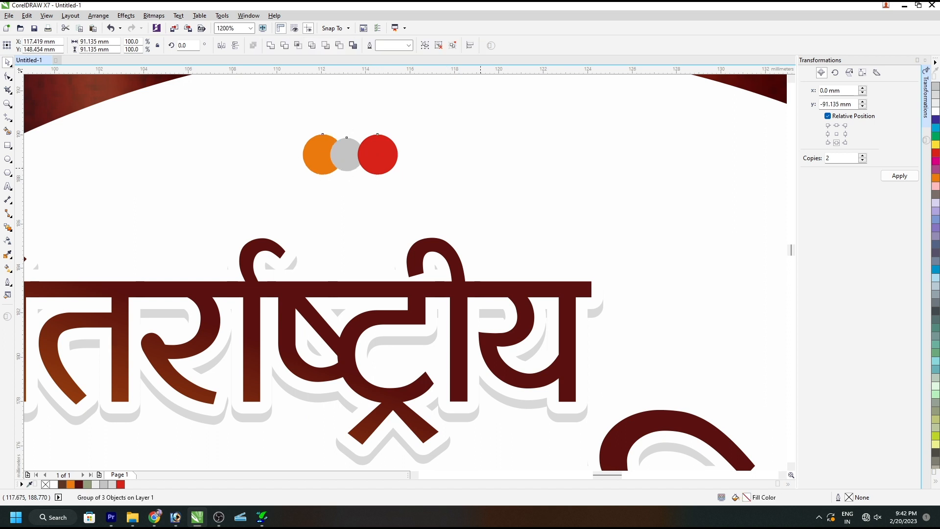
key(c)
click(594, 166)
key(shift+F2)
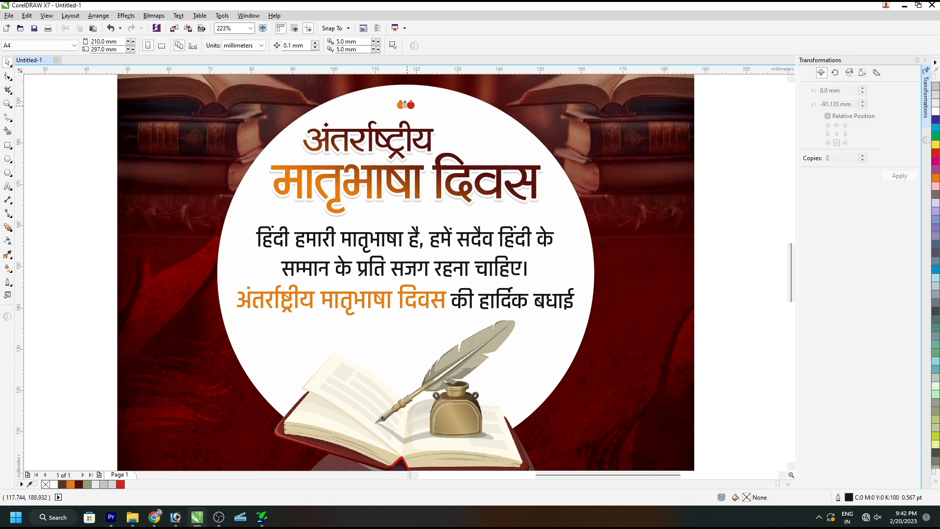
Space the three dots apart so they no longer overlap, regroup them and centre the group on the white circle.
ctrl+click(411, 105)
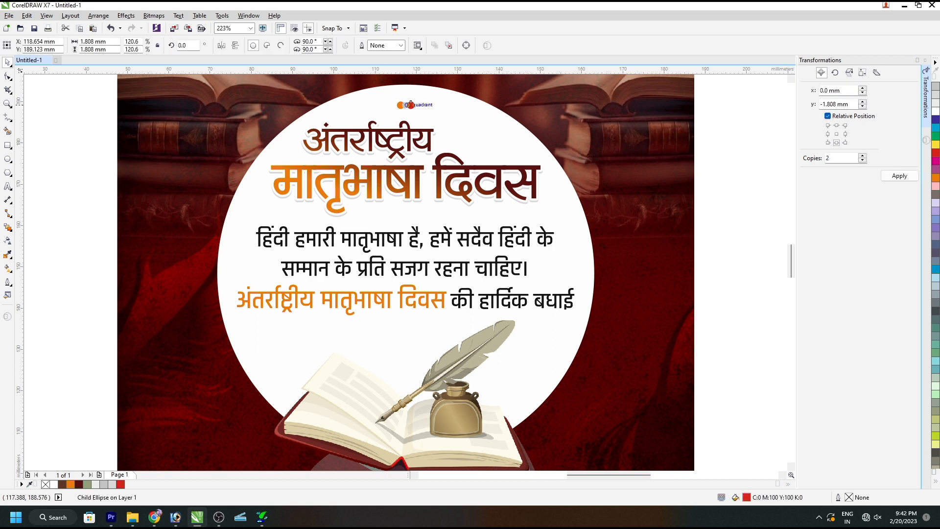
scroll(411, 105, up, 4)
drag(407, 112, 416, 111)
click(389, 110)
key(ctrl+u)
key(ctrl+g)
shift+click(351, 129)
key(c)
scroll(501, 205, down, 2)
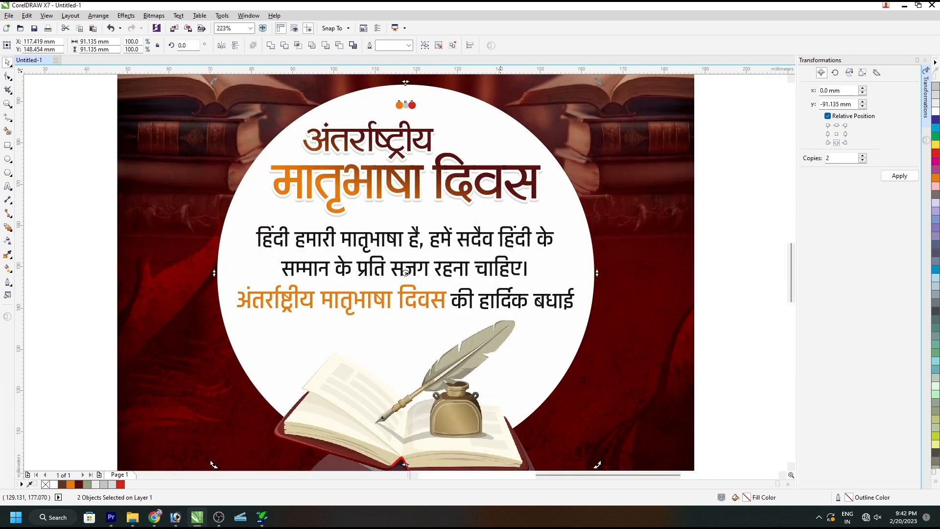
Enlarge the dot group to about 2.5 mm high and place a centred copy of it below the message text.
shift+click(419, 116)
drag(419, 111, 414, 328)
shift+click(426, 118)
key(c)
shift+click(421, 116)
click(772, 345)
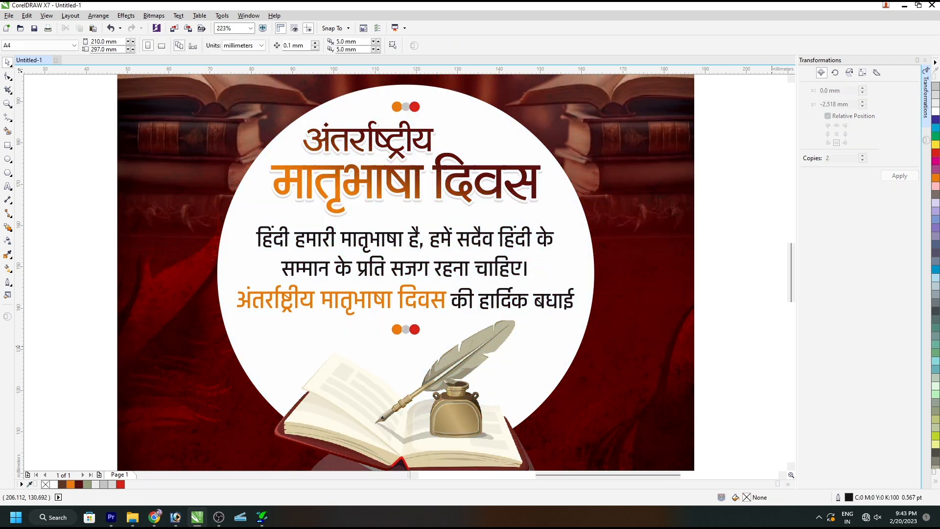
Draw a horizontal dashed line about 12.7 mm long beside the upper dots and copy it to both sides of both dot groups.
key(F5)
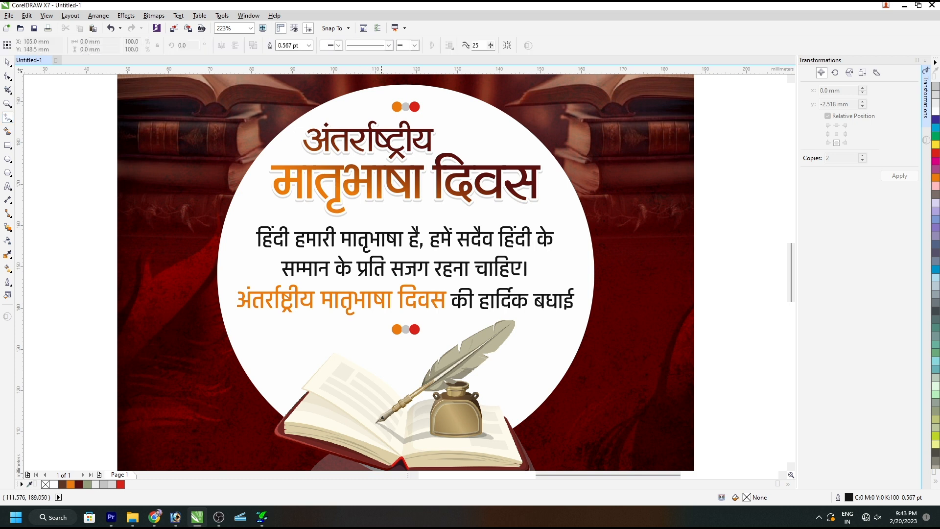
click(384, 105)
click(332, 105)
click(389, 45)
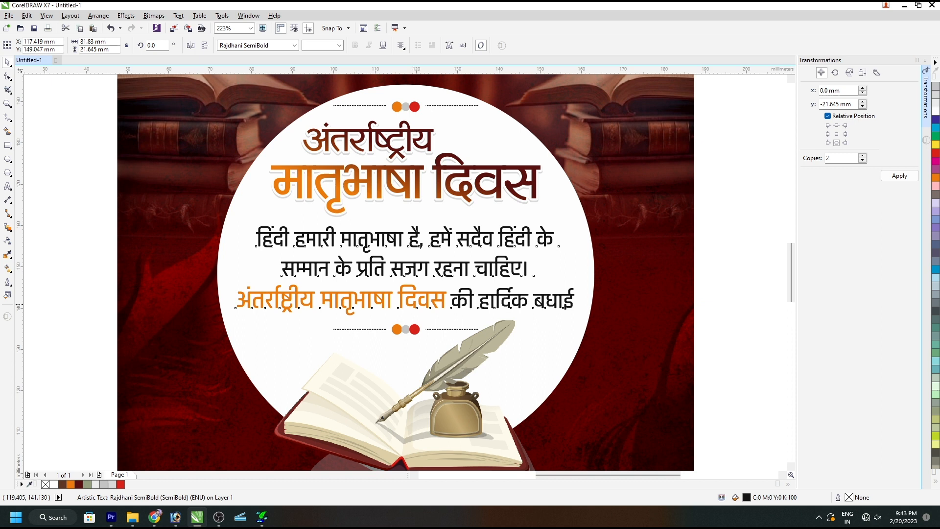
Move the message text slightly down, closer to the lower dot divider.
drag(407, 271, 405, 276)
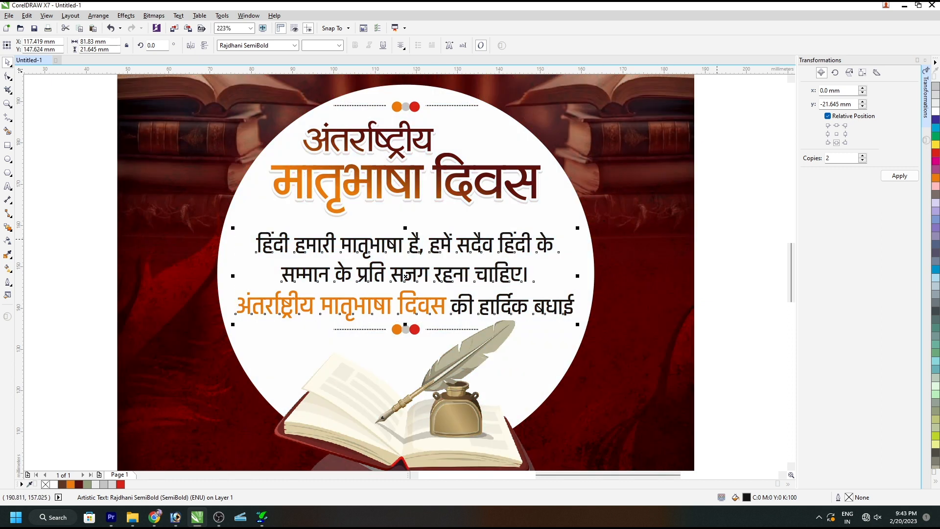
click(738, 238)
click(486, 227)
key(Escape)
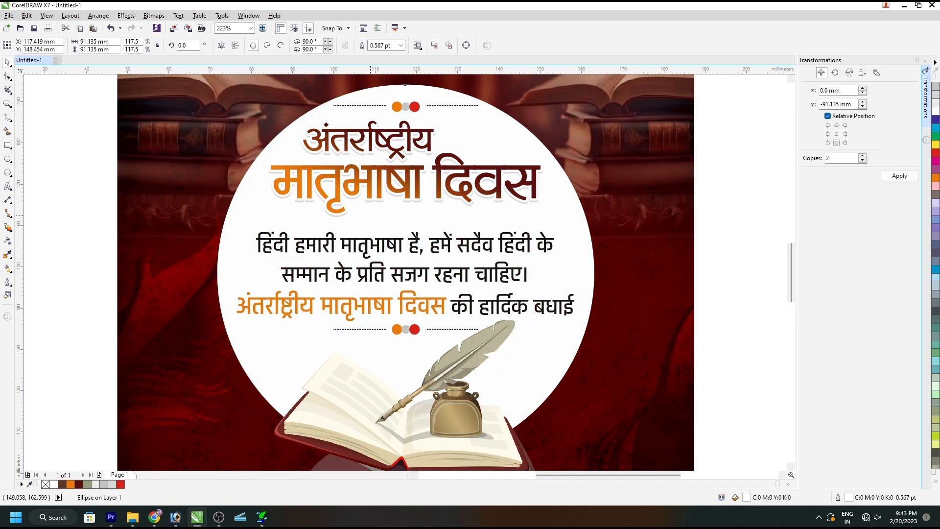
Make a concentric copy of the white circle enlarged to about 94.2 mm, with an orange fill and outline.
click(406, 273)
scroll(597, 81, up, 2)
drag(598, 112, 607, 106)
click(936, 178)
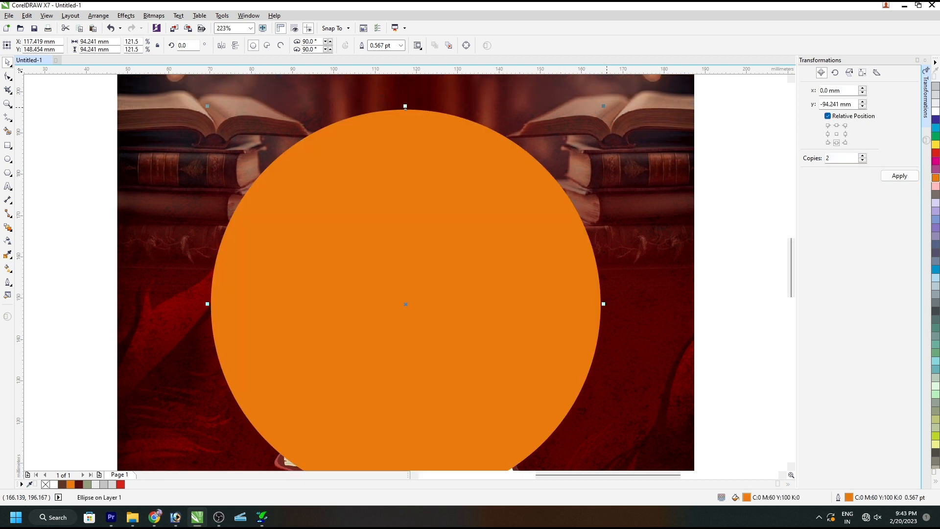
Place the orange circle behind the white circle but above the background, and enlarge it to about 95.9 mm as a ring.
key(shift+Page_Down)
key(ctrl+Page_Up)
key(F4)
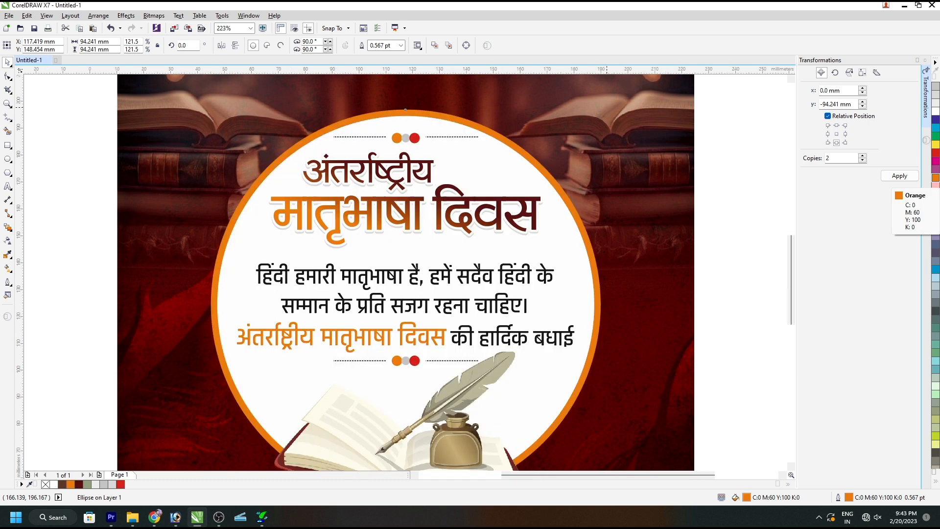
drag(537, 108, 541, 106)
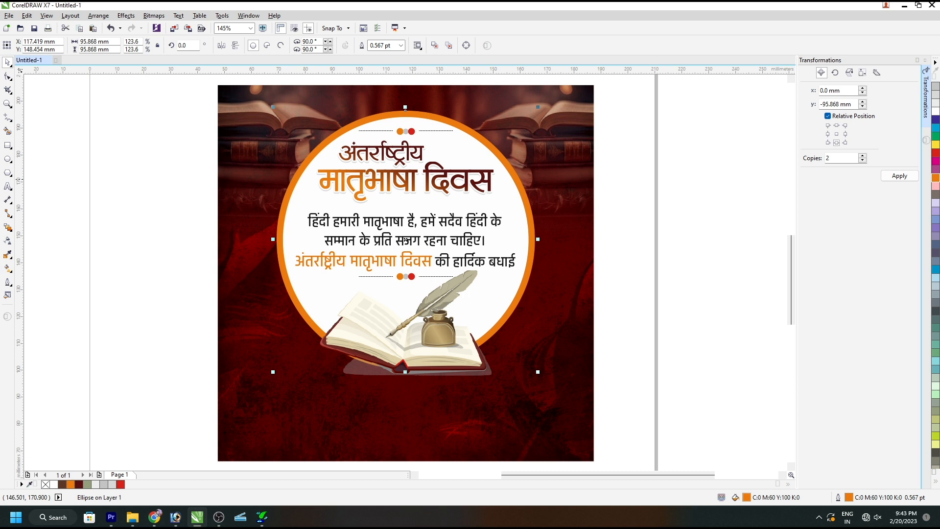
Apply a vertical fountain fill to the ring circle, from orange at the bottom to red at the top, and remove its outline.
key(g)
drag(458, 282, 458, 134)
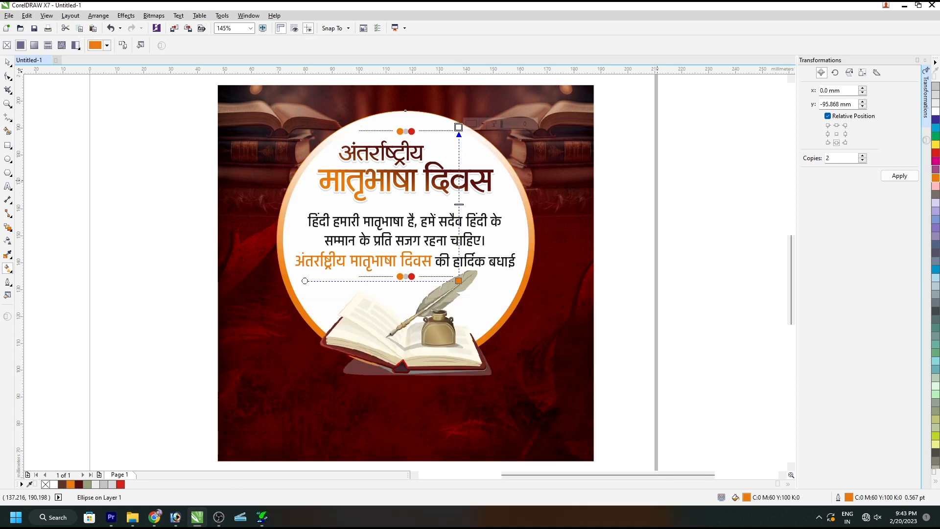
click(936, 153)
key(space)
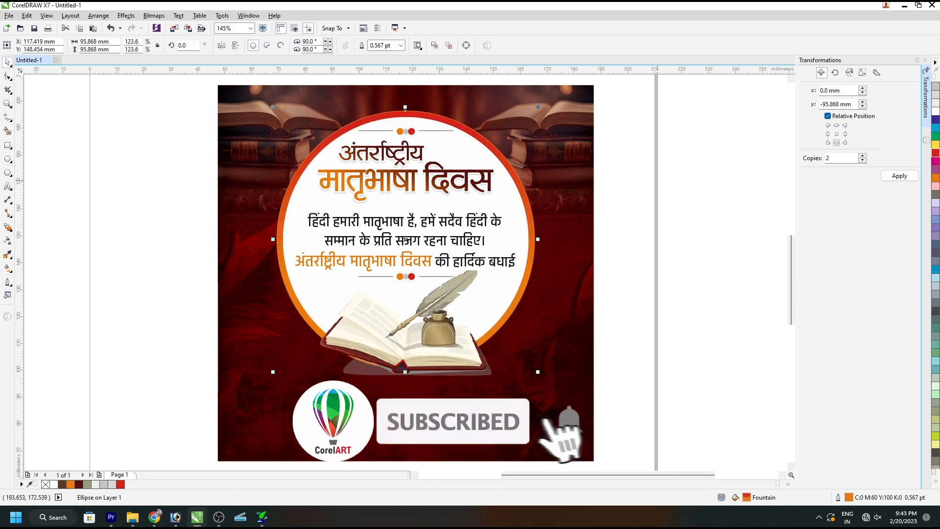
right_click(910, 79)
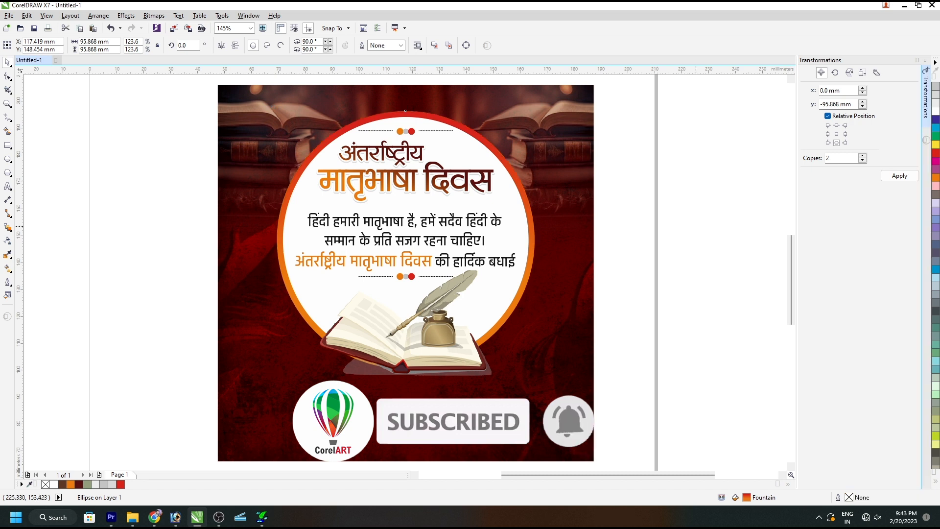
click(573, 149)
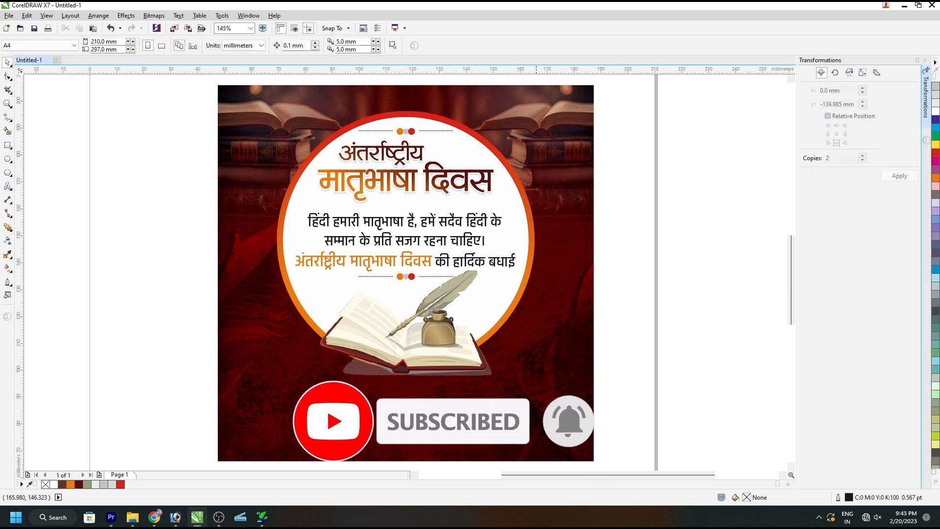